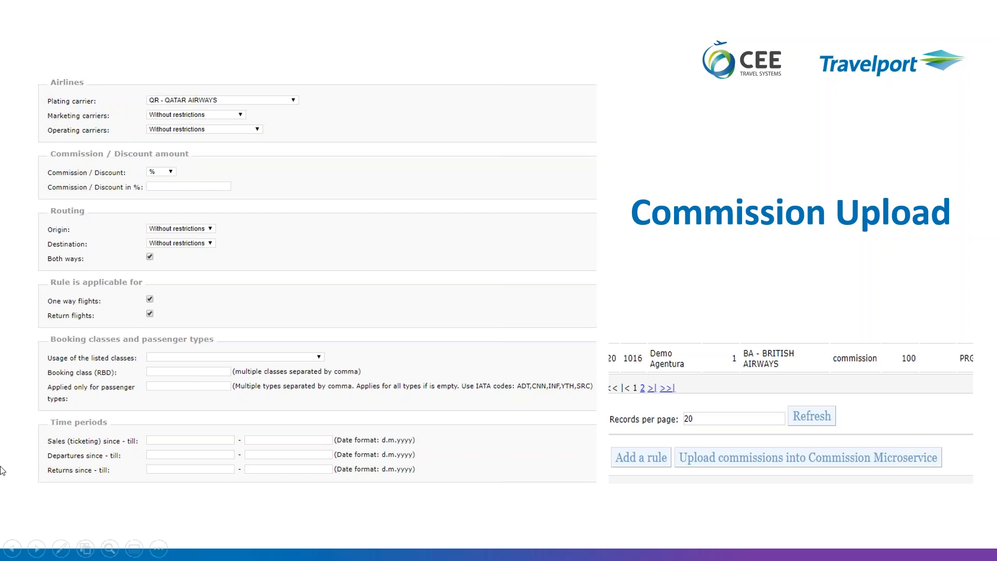
# - End the Commission Upload slideshow and bring the browser with the GoToWebinar dashboard to the front
pyautogui.press('Escape')
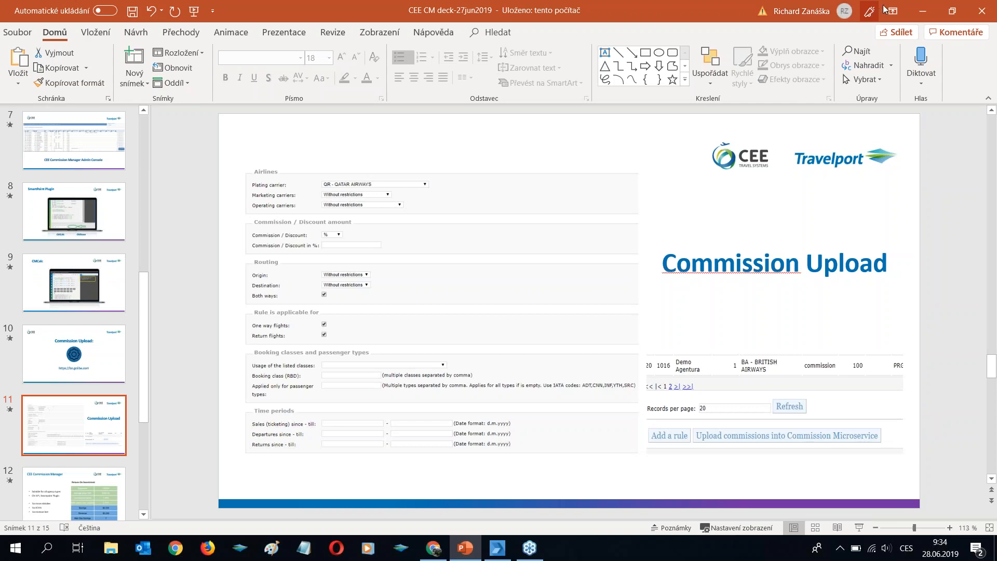
pyautogui.click(497, 548)
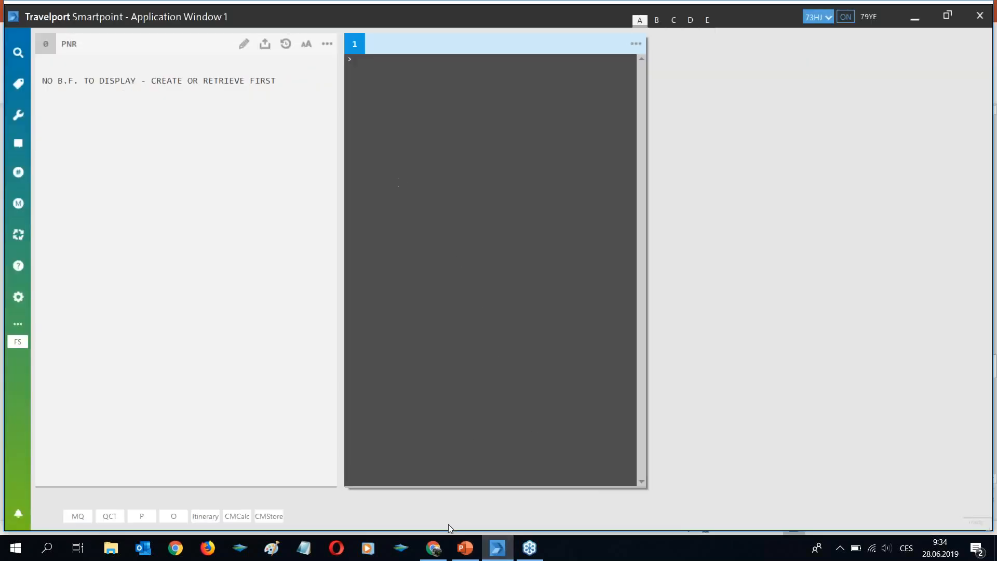
pyautogui.moveTo(434, 548)
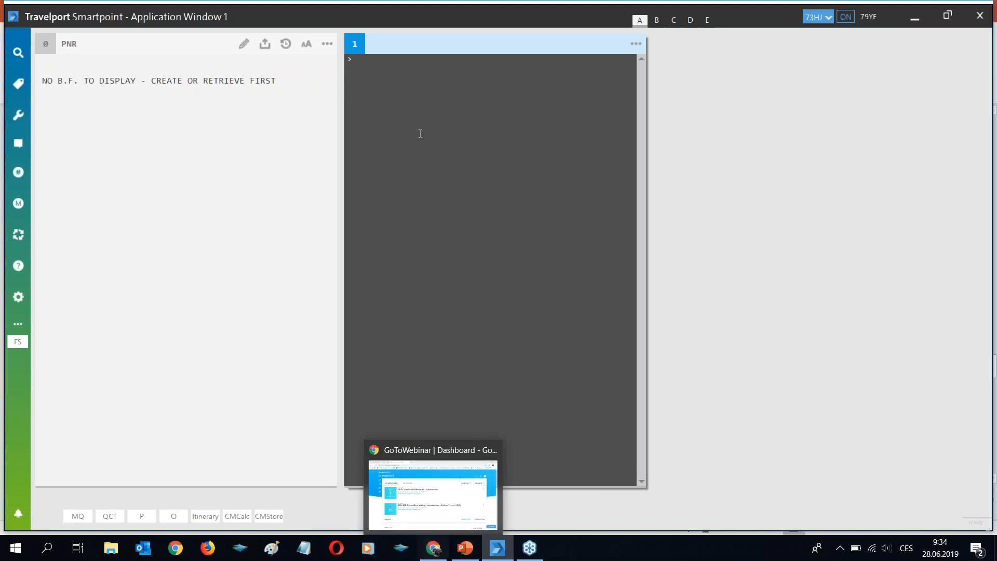
pyautogui.click(434, 550)
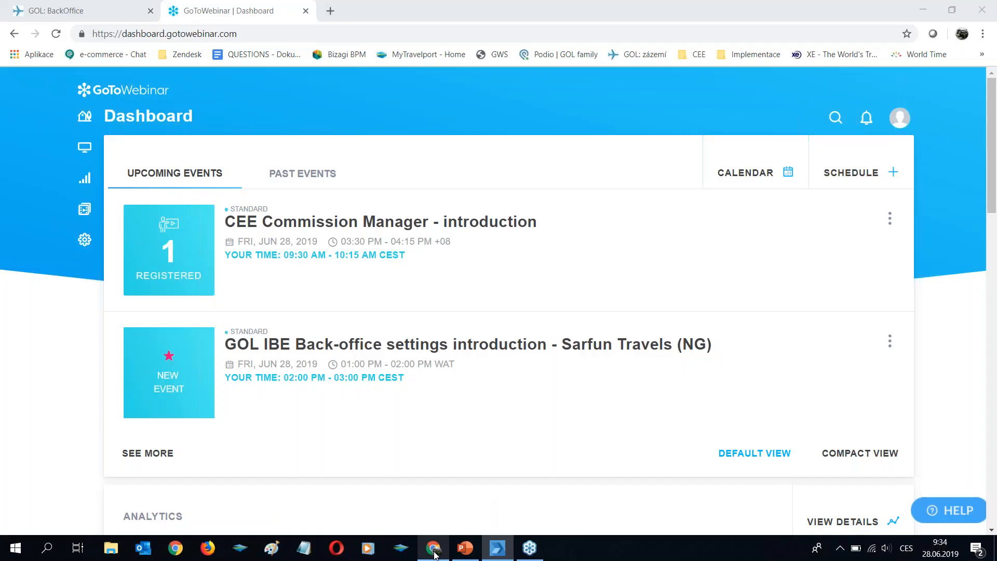
# - Switch to GOL BackOffice and scroll to the commissions and discounts table below the filters
pyautogui.click(98, 8)
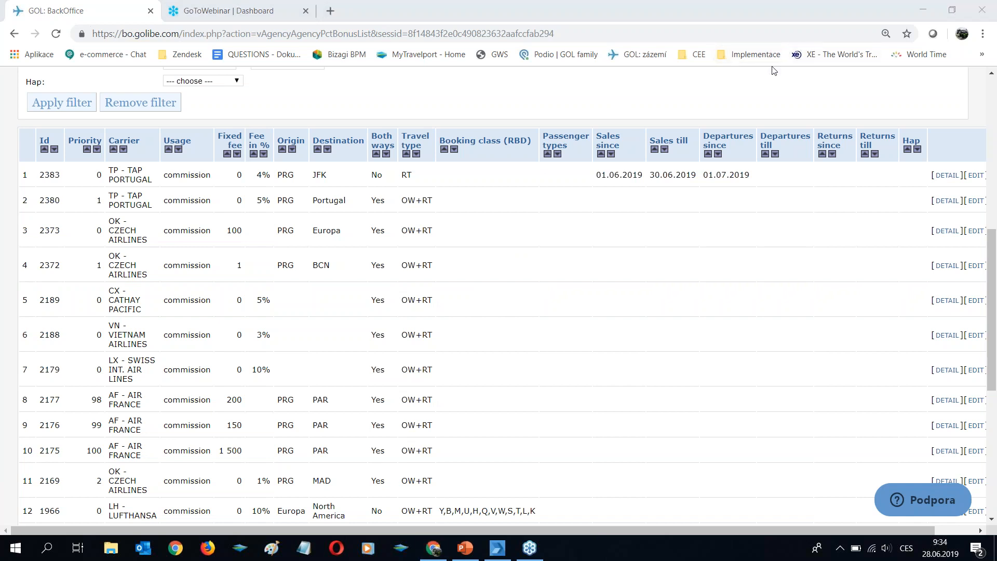
pyautogui.scroll(3, 632, 316)
pyautogui.scroll(5, 633, 316)
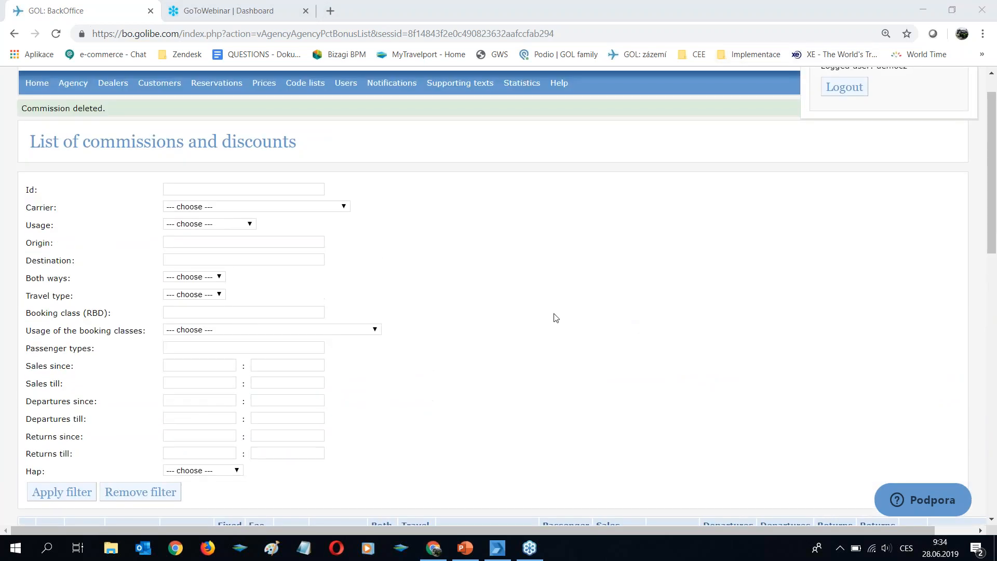
pyautogui.scroll(-3, 612, 317)
pyautogui.scroll(4, 612, 318)
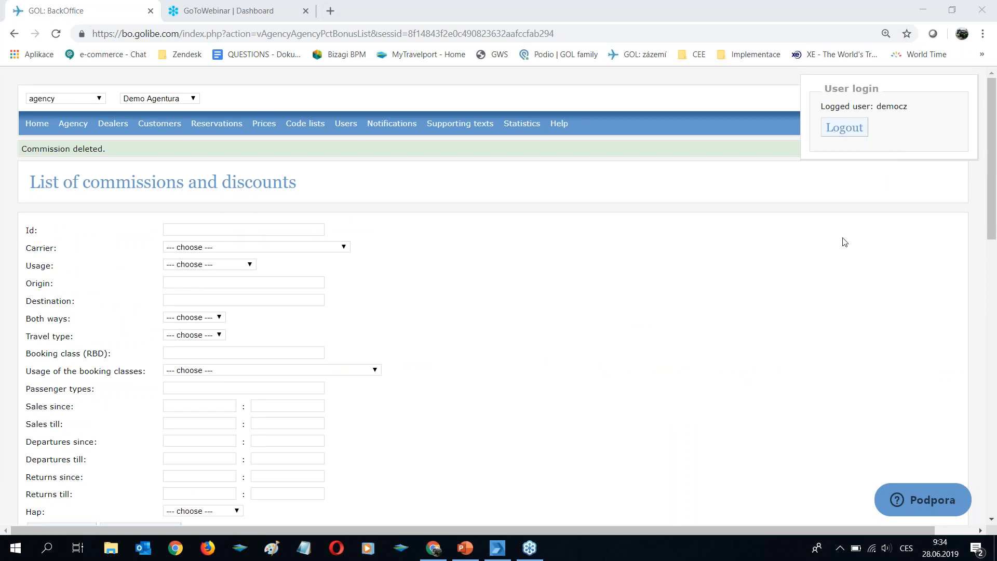
pyautogui.scroll(-8, 784, 307)
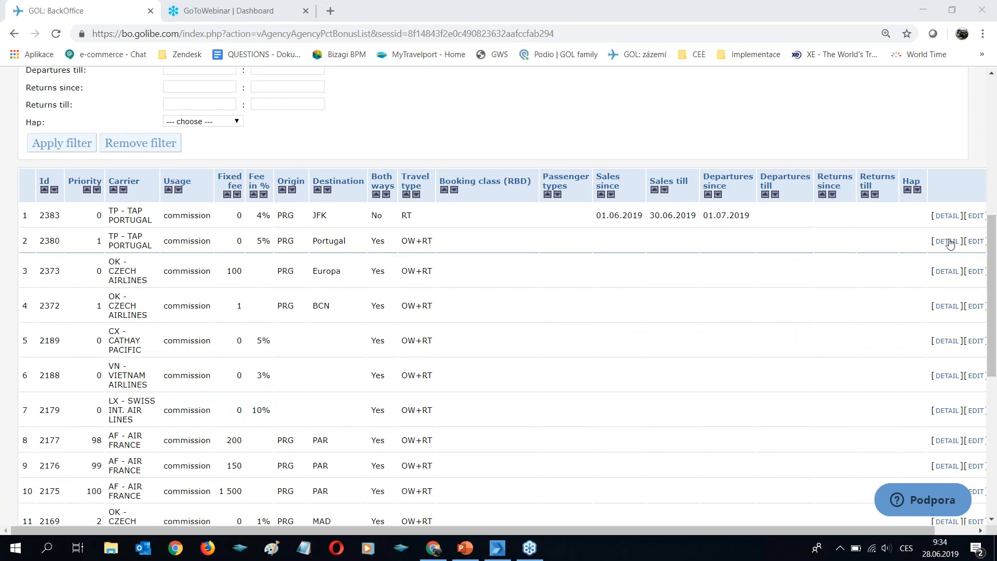
# - Edit the TP - TAP PORTUGAL rule (5%, PRG to Portugal) and view its marketing carrier choices
pyautogui.click(975, 242)
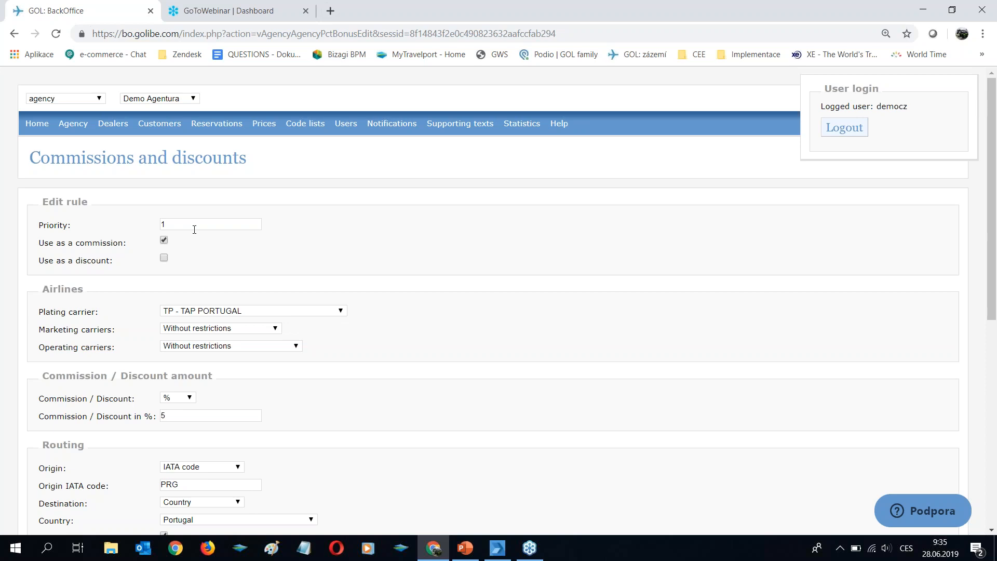
pyautogui.scroll(-1, 262, 251)
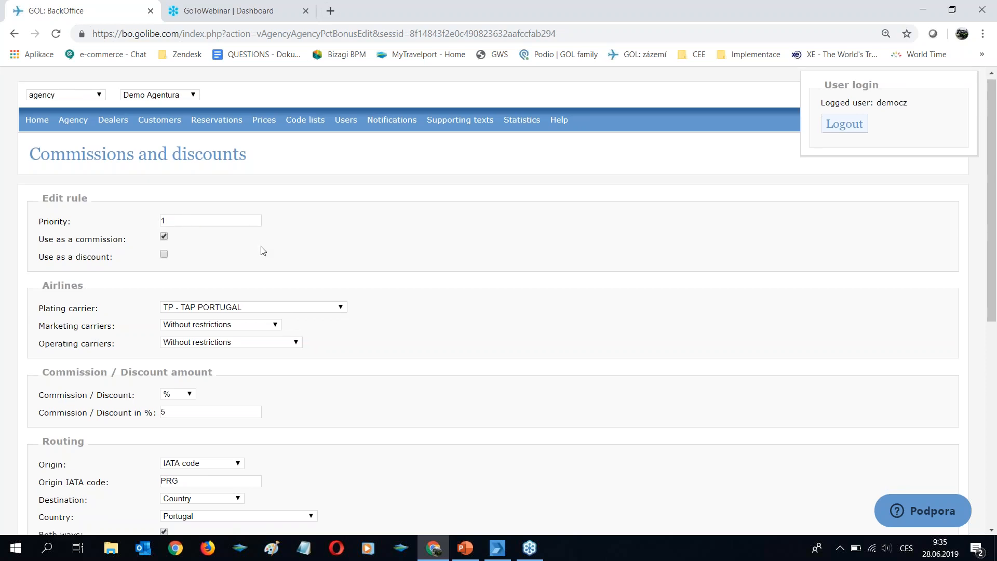
pyautogui.scroll(1, 263, 247)
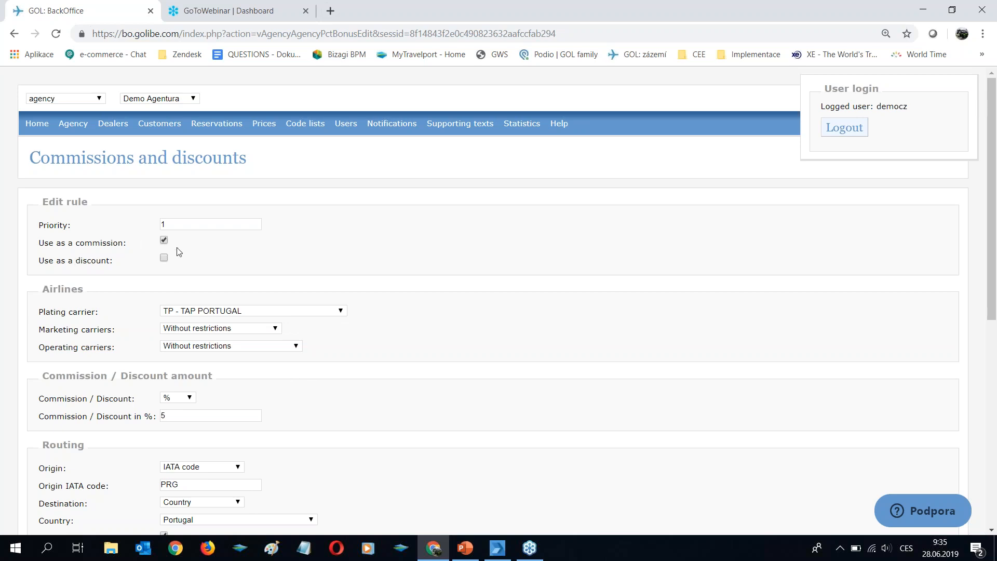
pyautogui.scroll(-1, 196, 264)
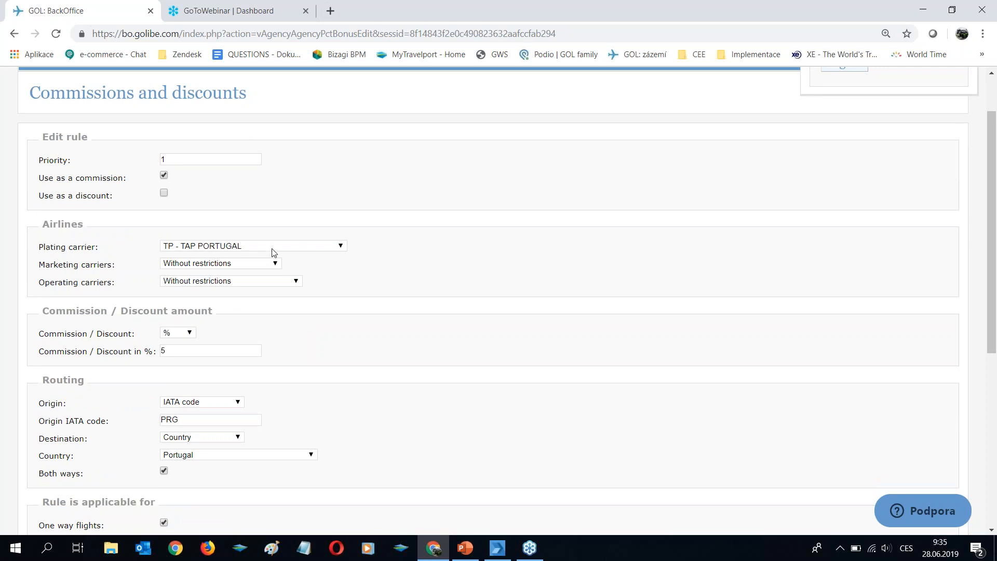
pyautogui.click(207, 265)
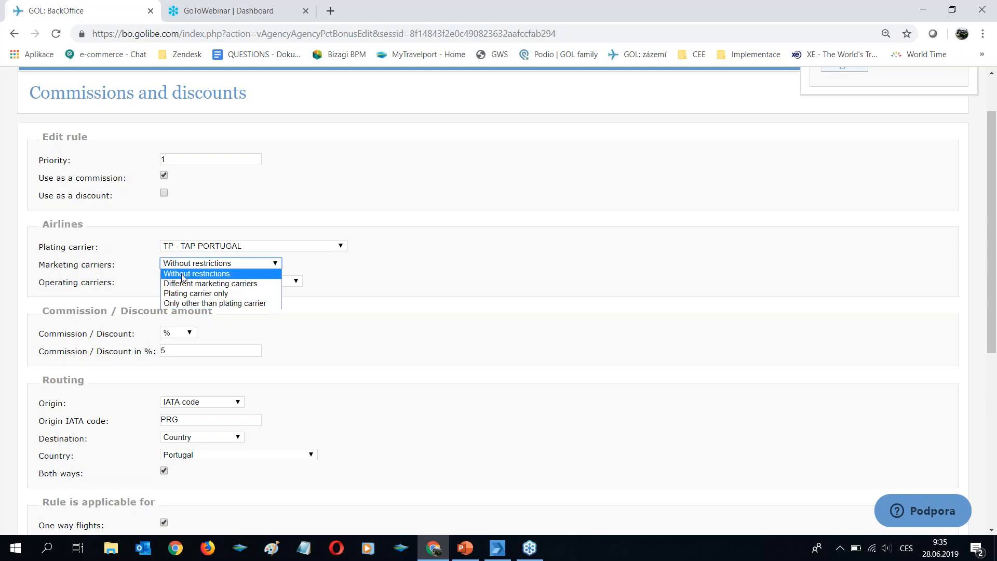
pyautogui.click(335, 280)
pyautogui.scroll(-3, 336, 280)
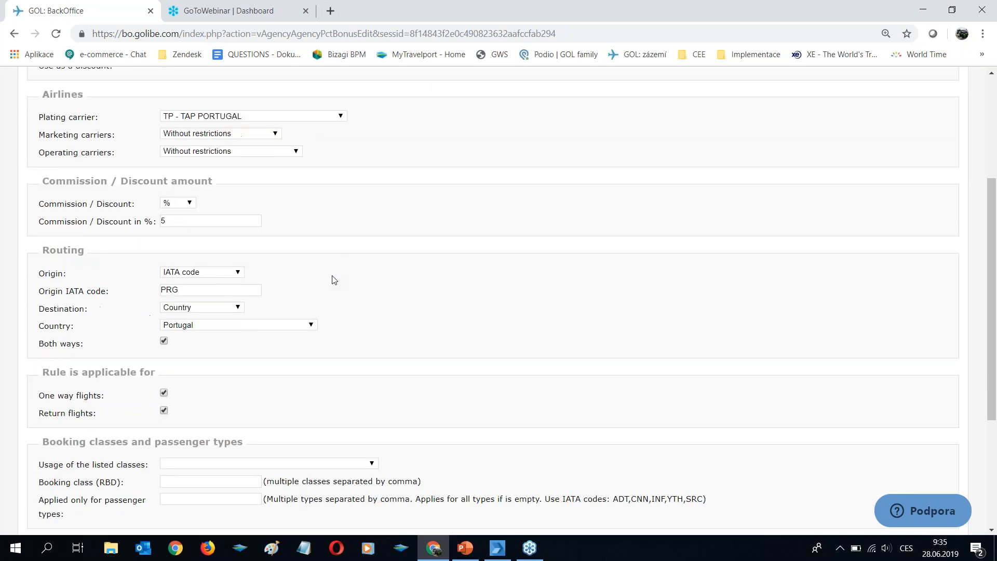
pyautogui.click(179, 208)
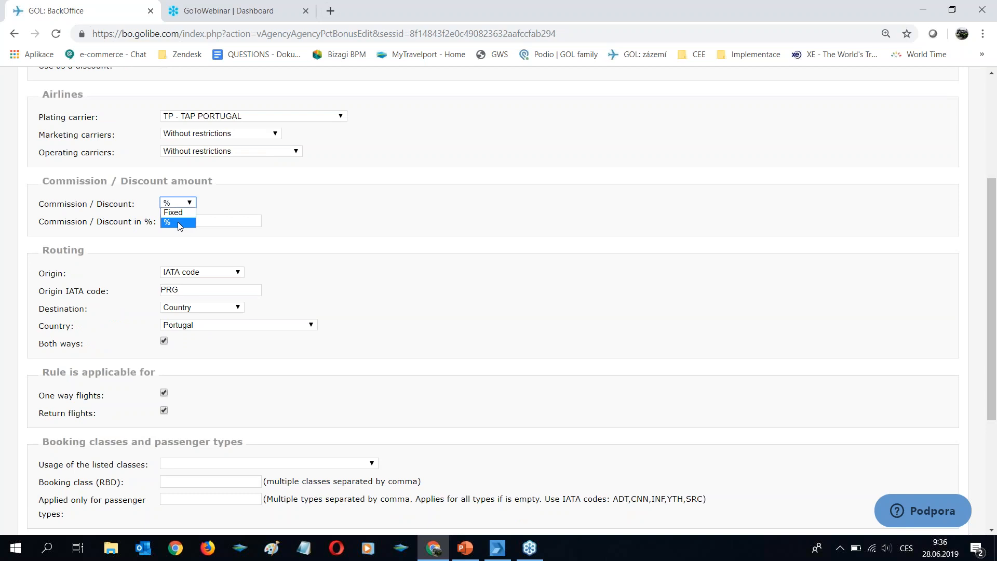
pyautogui.click(178, 223)
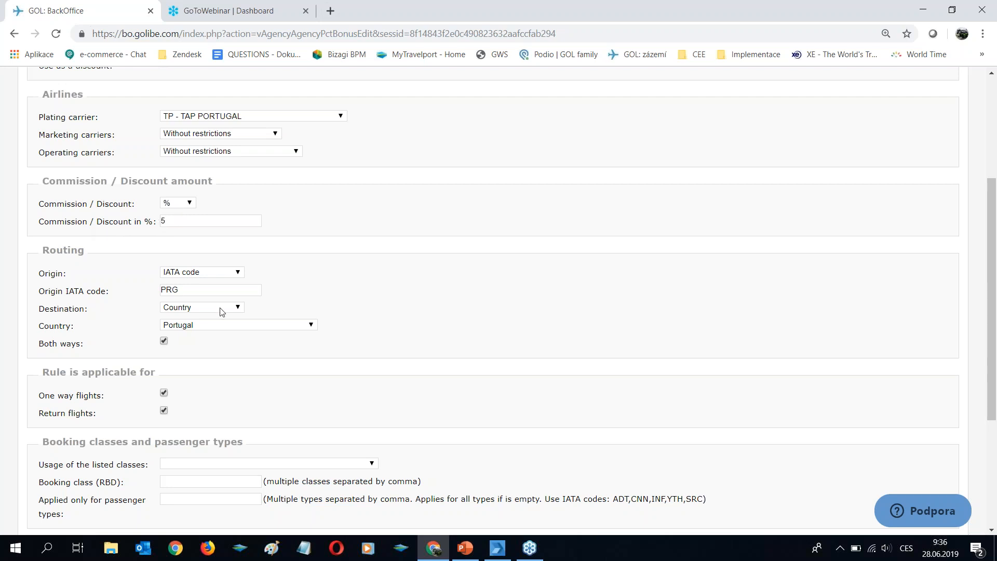
pyautogui.scroll(-1, 223, 311)
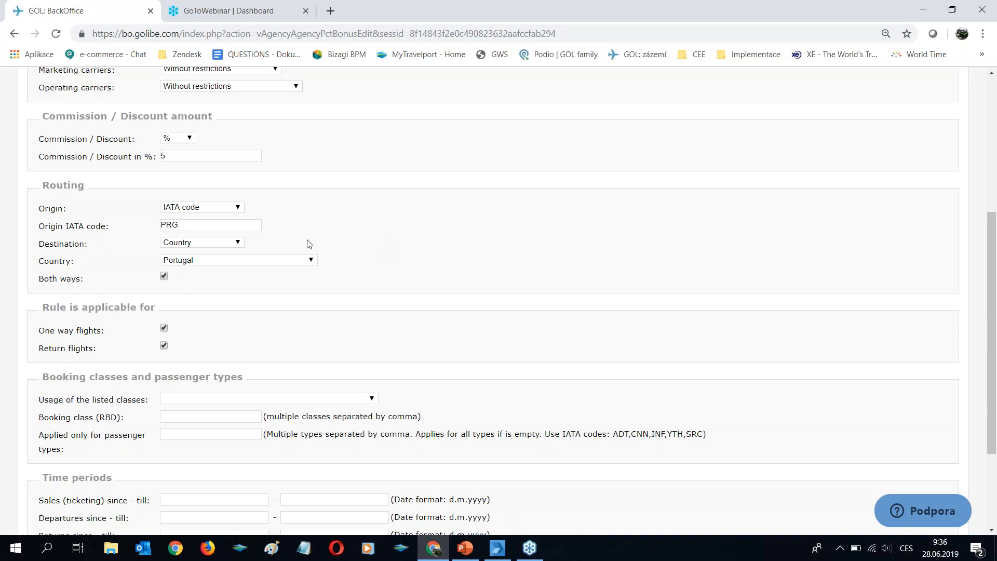
# - Try alternative origin restrictions, including none and a region type, without keeping a region
pyautogui.click(204, 211)
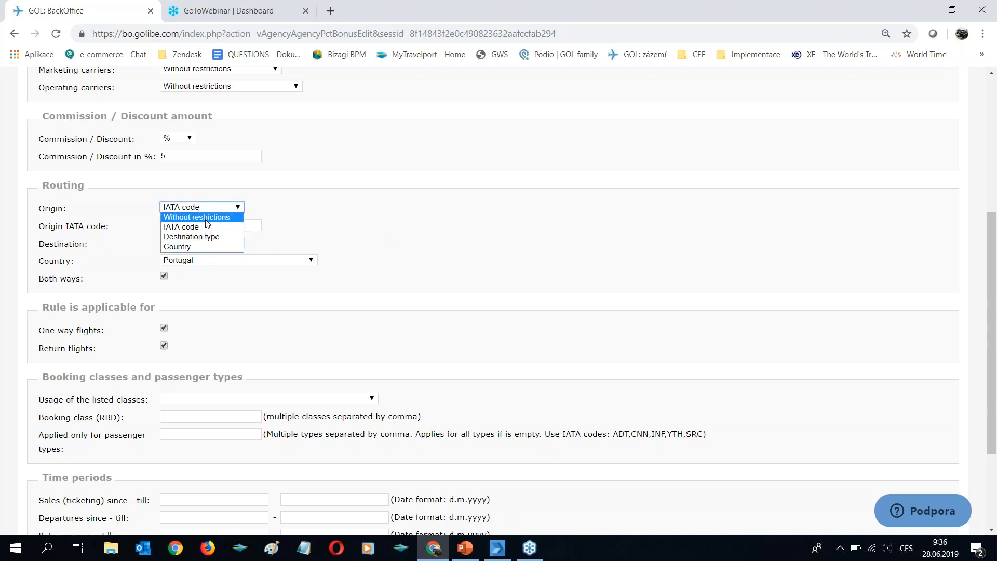
pyautogui.click(206, 218)
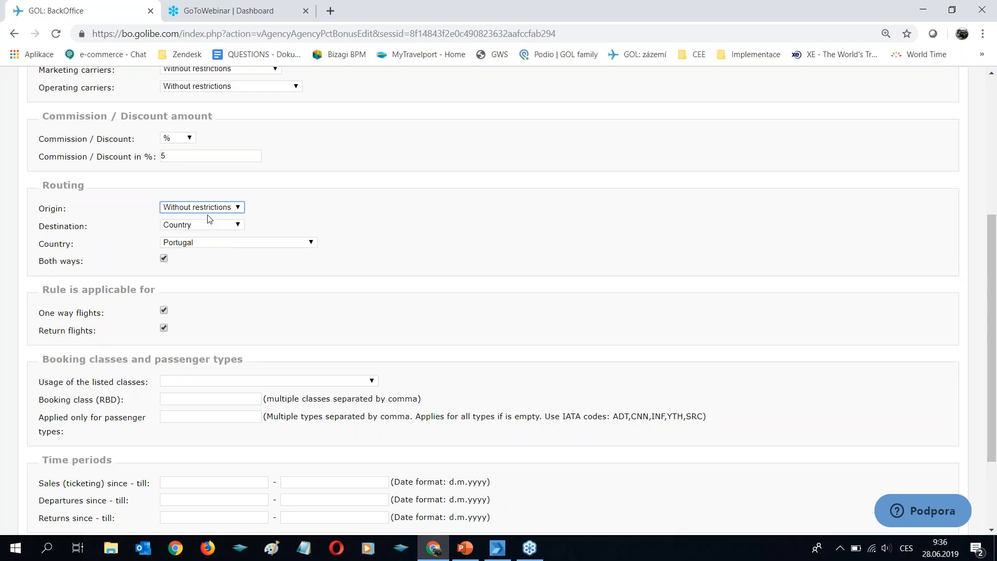
pyautogui.click(213, 209)
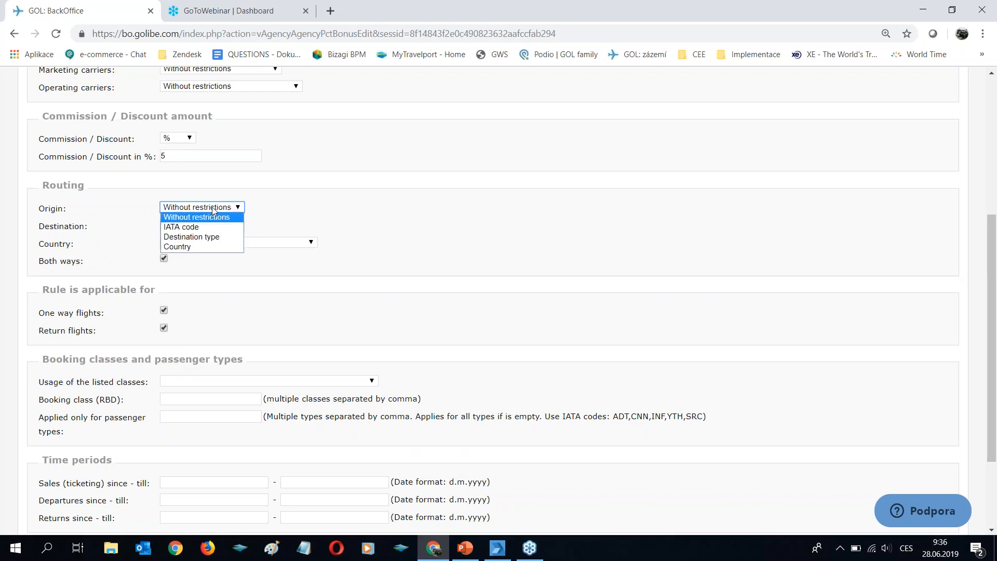
pyautogui.click(216, 227)
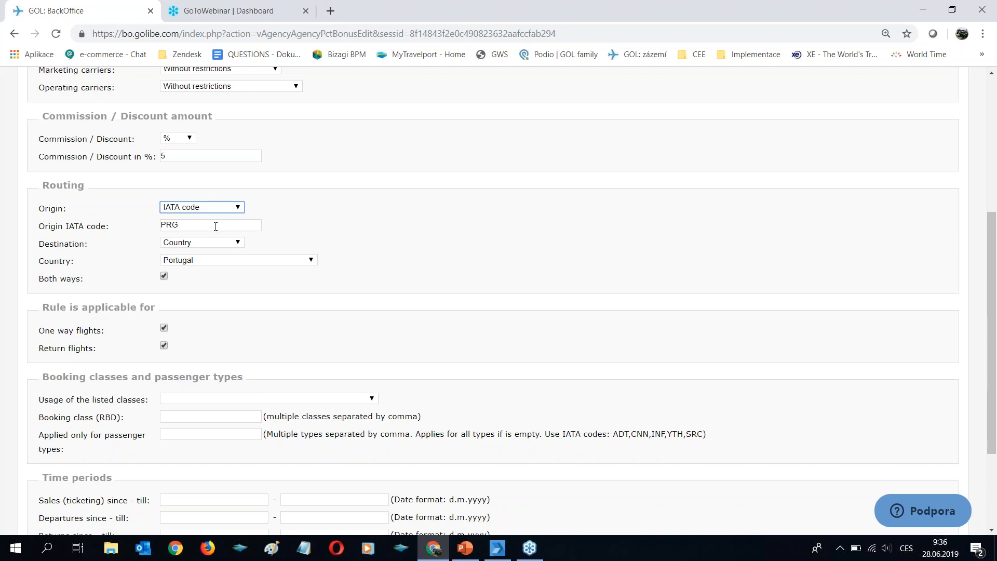
pyautogui.click(210, 208)
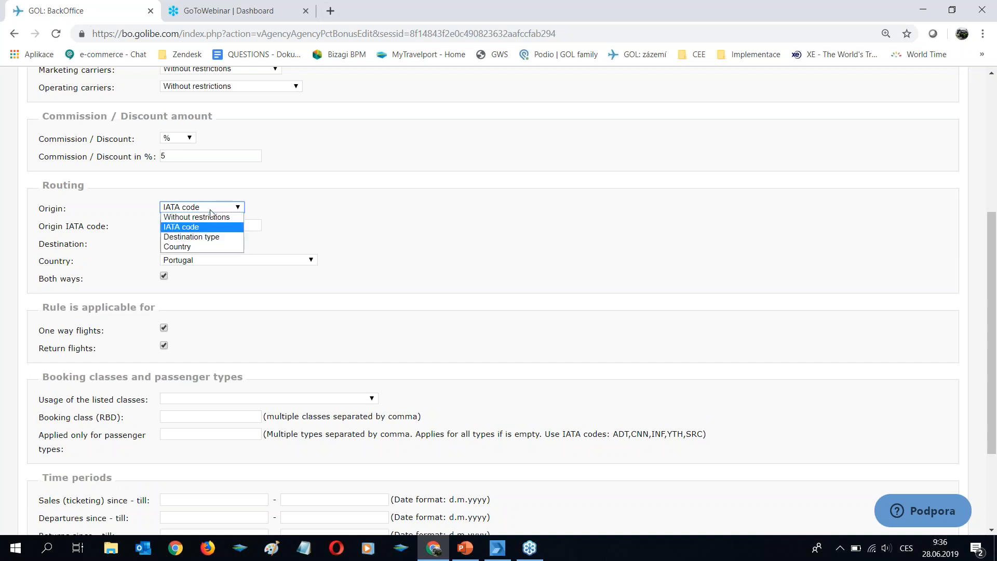
pyautogui.click(208, 237)
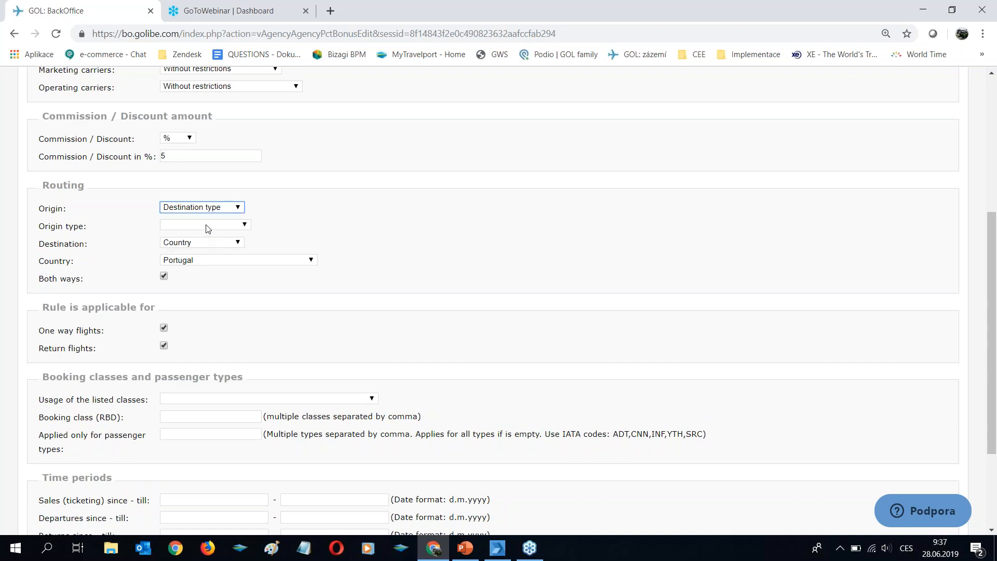
pyautogui.click(206, 225)
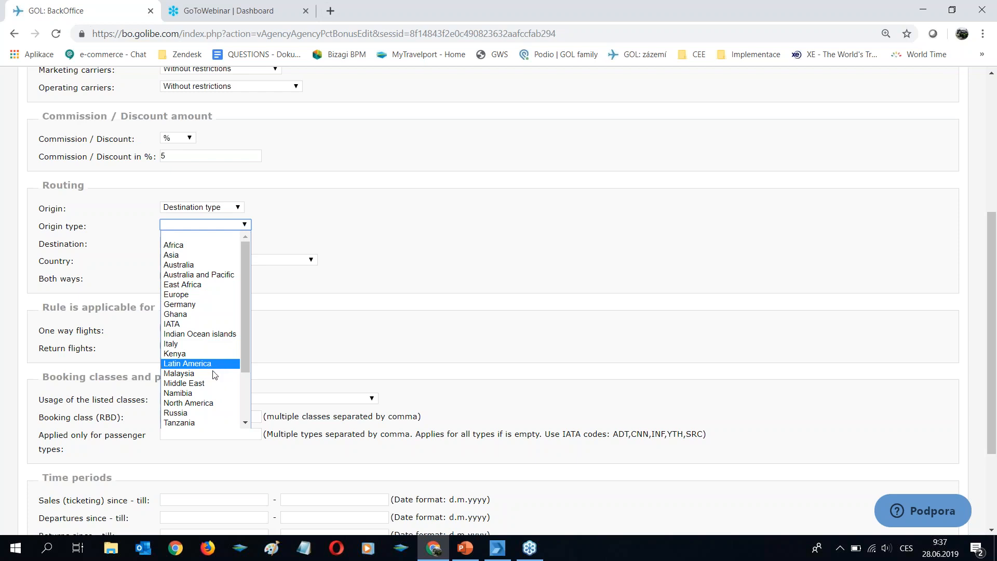
pyautogui.scroll(-3, 215, 387)
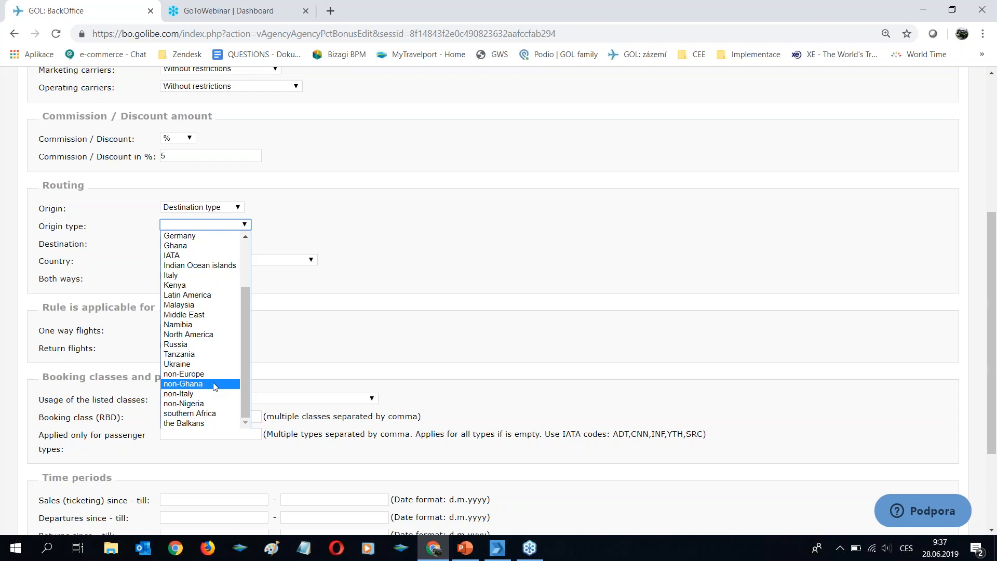
pyautogui.scroll(3, 229, 371)
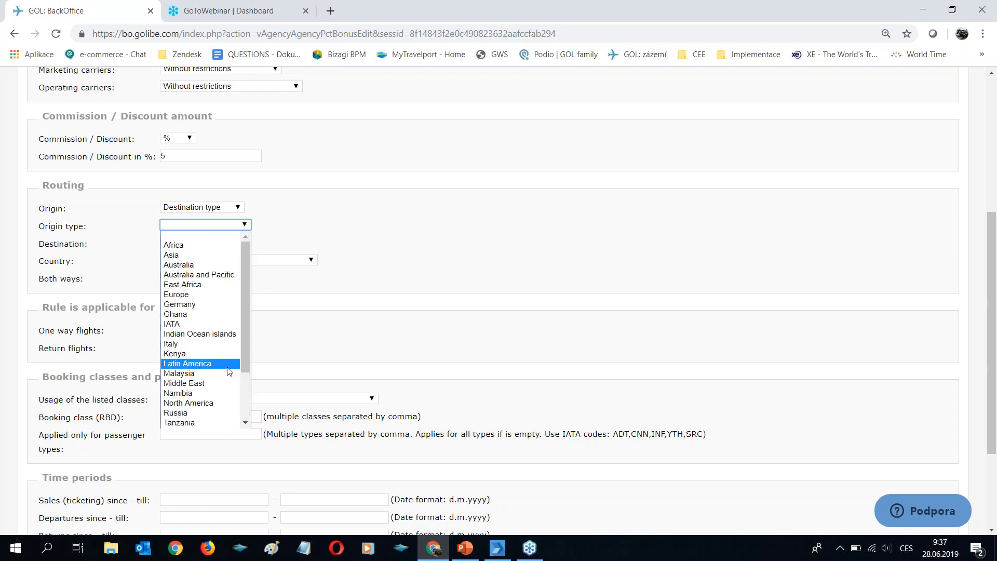
pyautogui.click(323, 234)
pyautogui.click(224, 224)
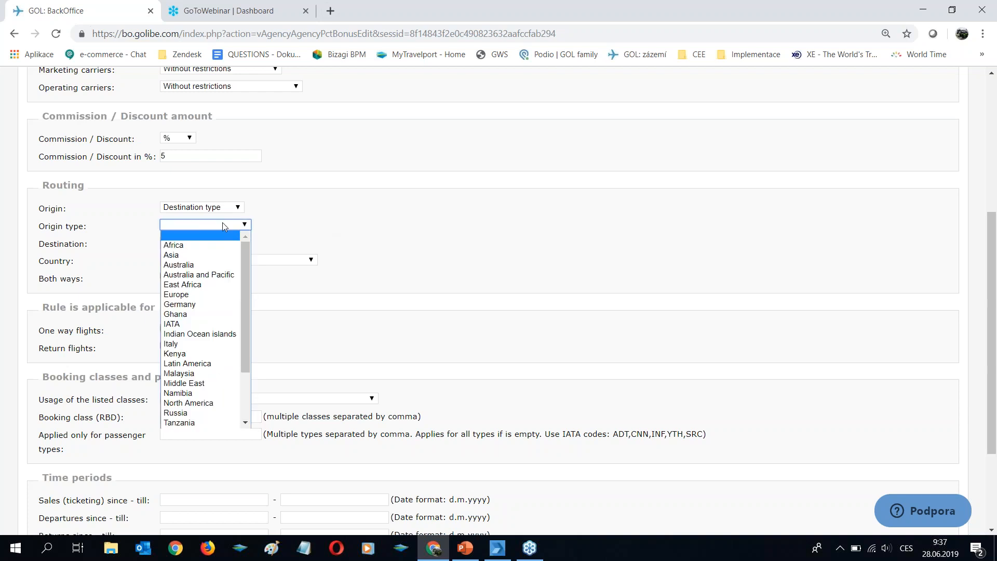
pyautogui.click(313, 226)
# - Try a country origin, then set the origin back to IATA code PRG
pyautogui.click(230, 208)
pyautogui.click(202, 248)
pyautogui.click(264, 225)
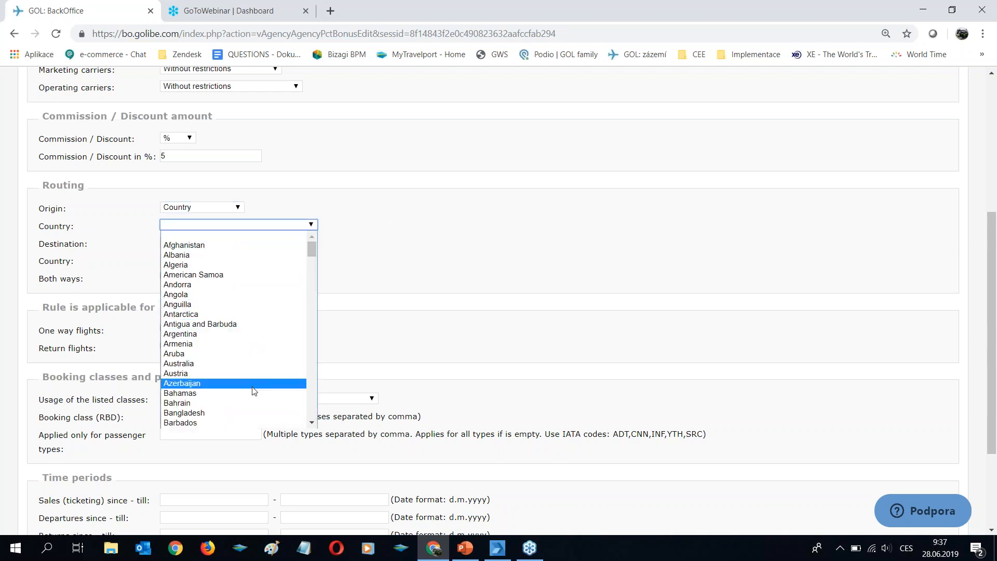
pyautogui.click(221, 208)
pyautogui.click(217, 225)
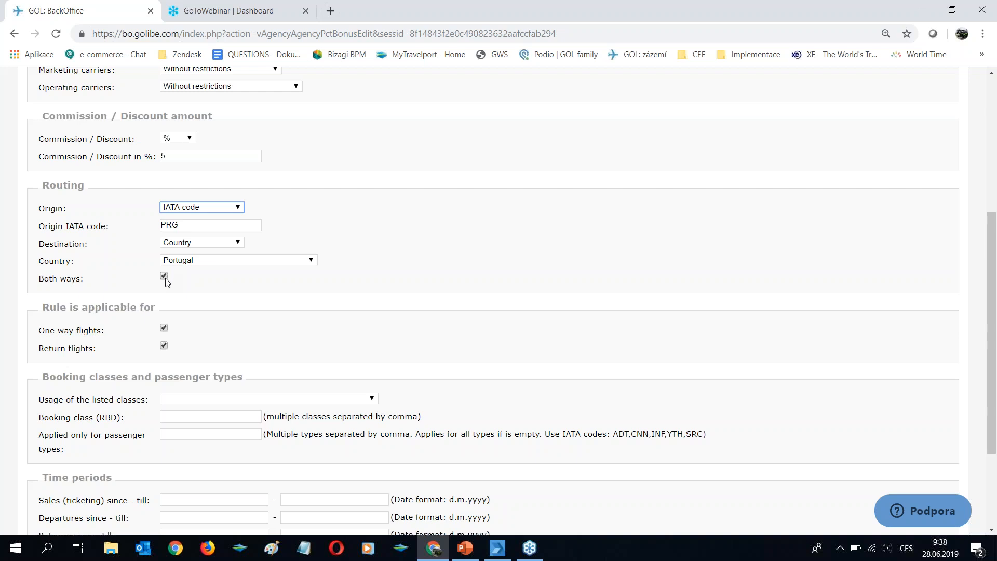
# - Uncheck 'One way flights' so the rule keeps only 'Return flights'
pyautogui.scroll(-1, 169, 284)
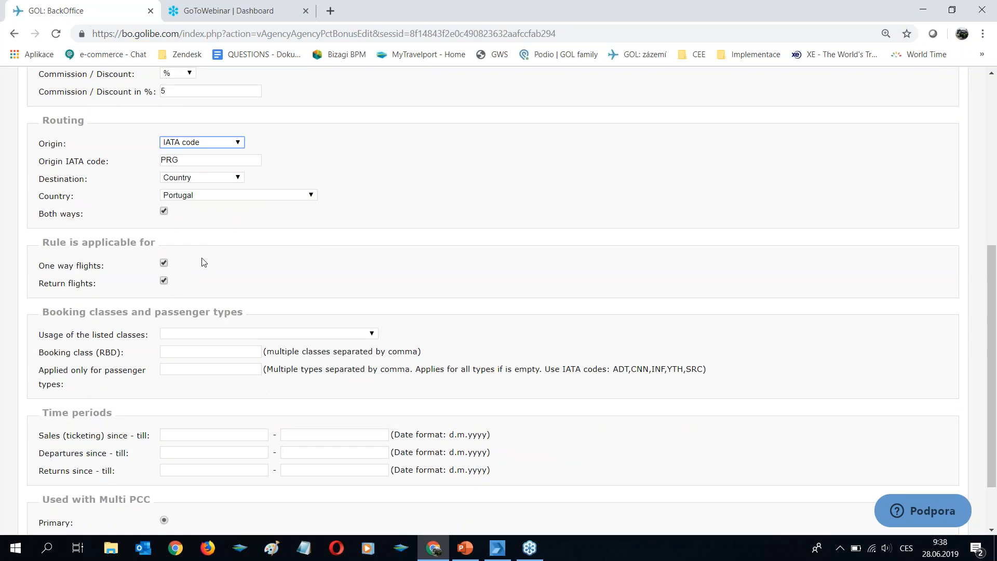
pyautogui.scroll(-1, 201, 262)
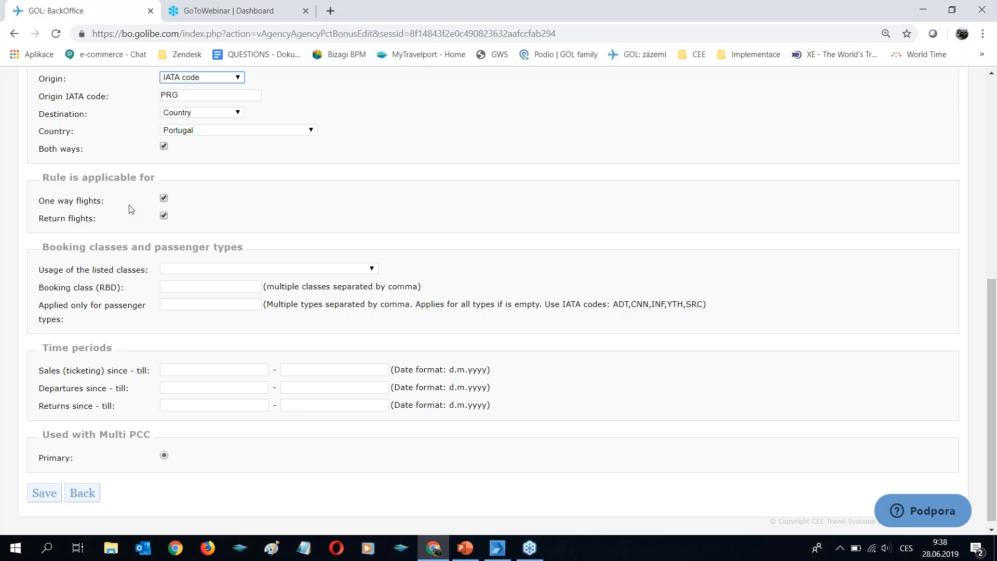
pyautogui.click(164, 198)
# - Try a suggested booking class (RBD) list and review its Usage options without choosing one
pyautogui.scroll(-1, 312, 204)
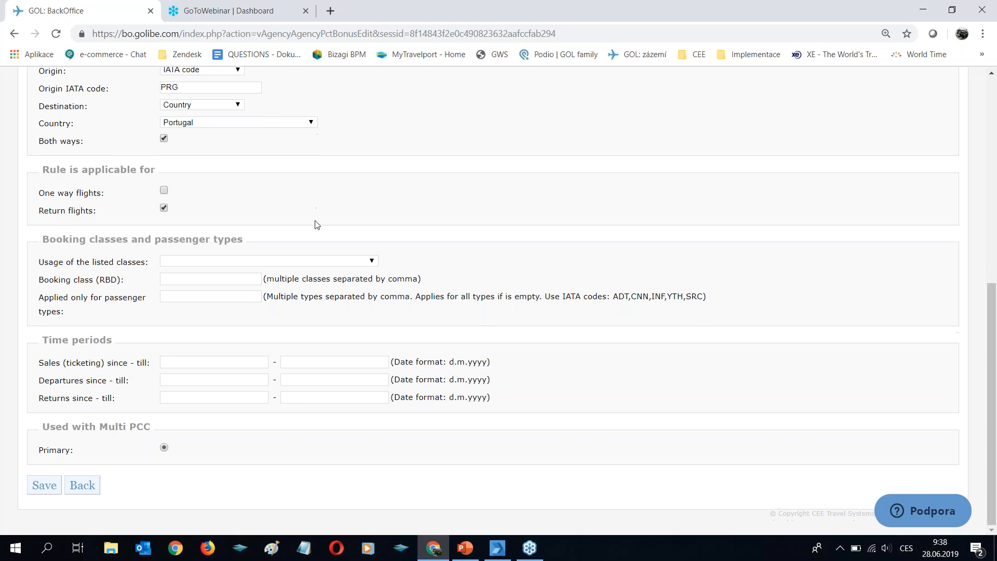
pyautogui.click(171, 279)
pyautogui.click(181, 294)
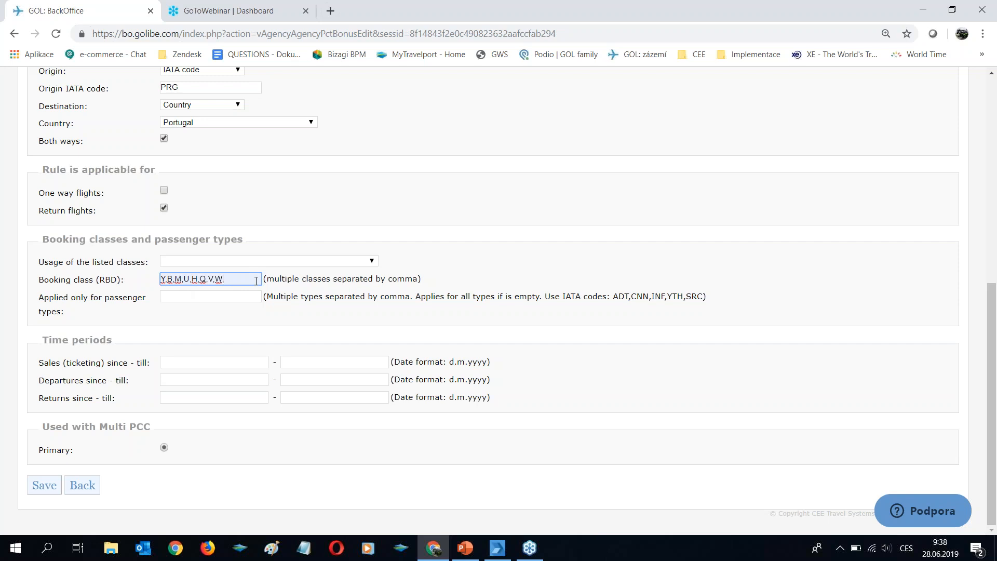
pyautogui.click(260, 261)
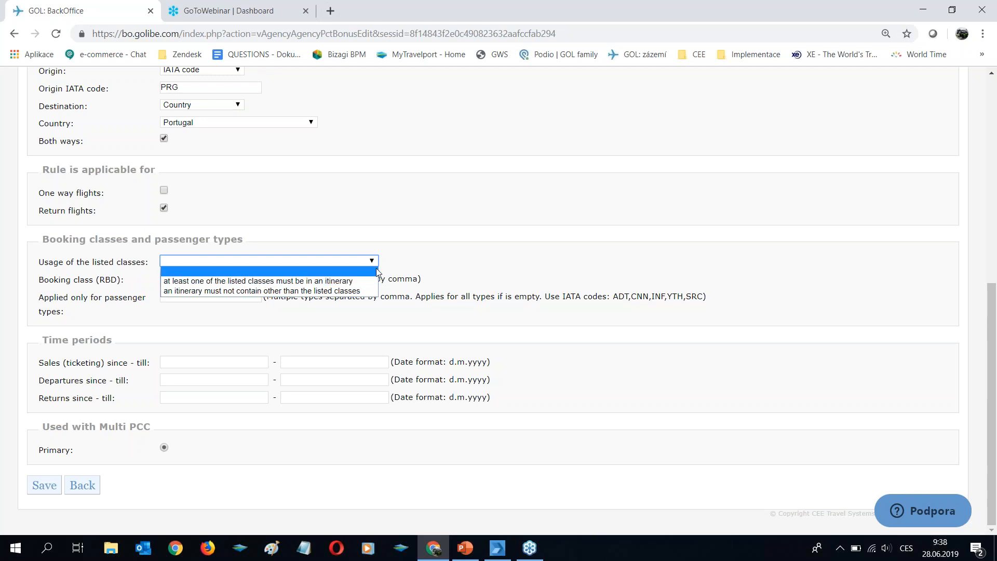
pyautogui.click(440, 269)
pyautogui.moveTo(234, 279); pyautogui.dragTo(130, 281)
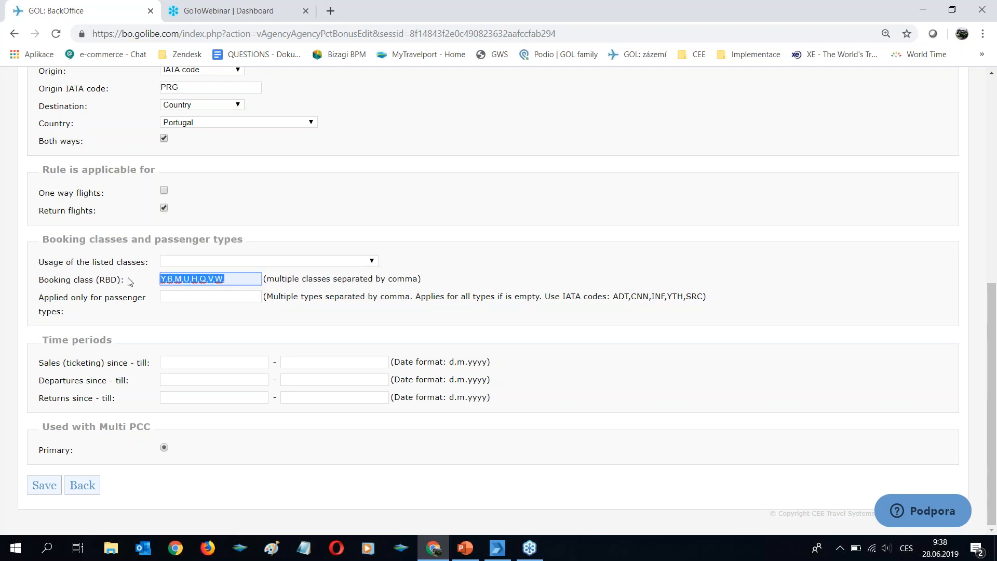
pyautogui.click(209, 263)
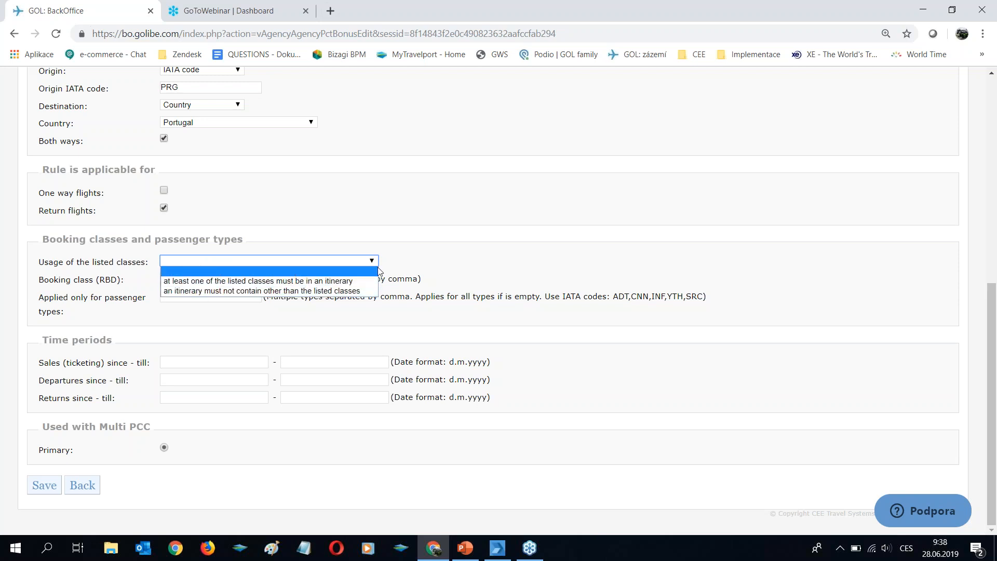
pyautogui.click(431, 261)
# - Clear the booking class field again and save the edited commission rule
pyautogui.click(210, 299)
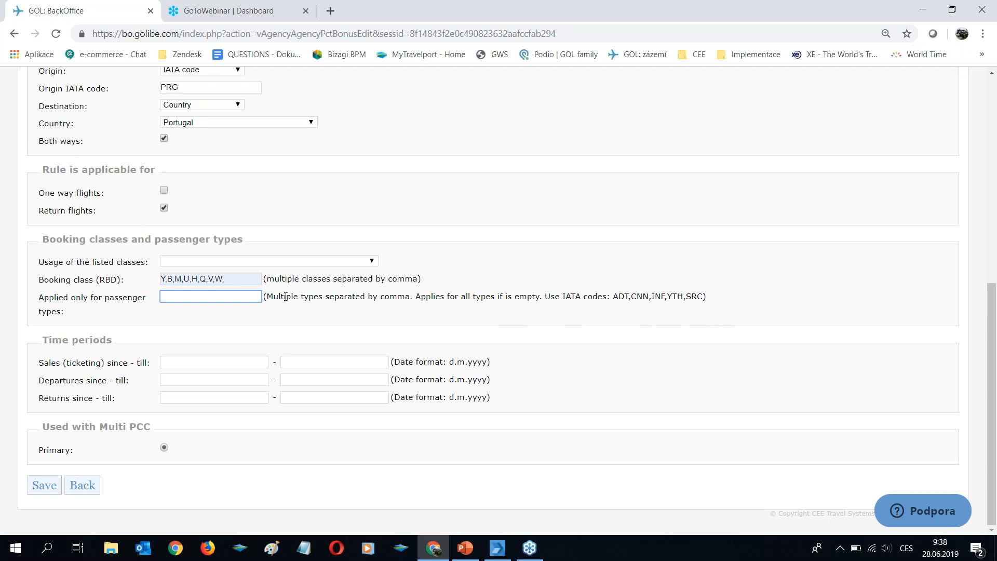
pyautogui.moveTo(238, 281); pyautogui.dragTo(141, 281)
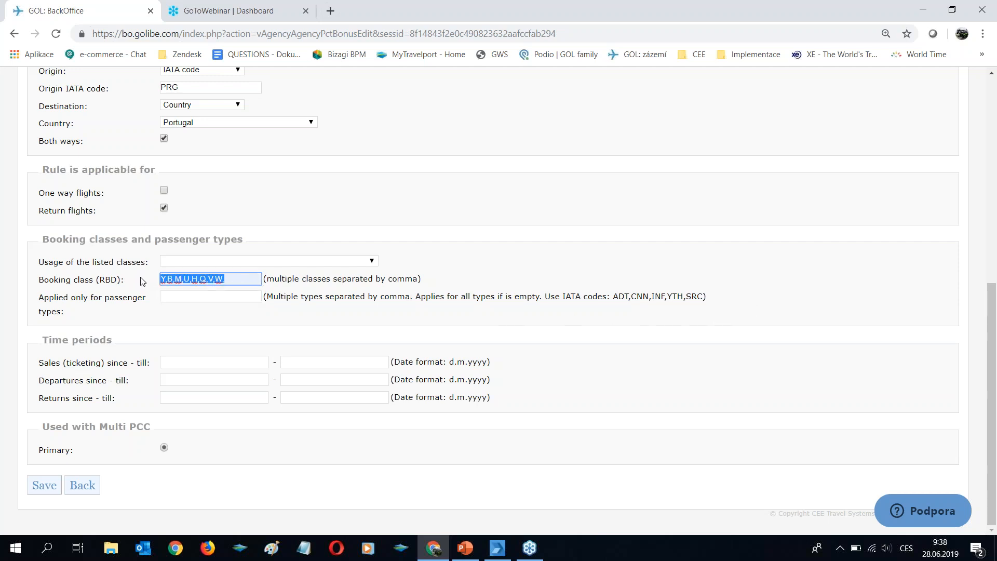
pyautogui.press('BackSpace')
pyautogui.click(602, 341)
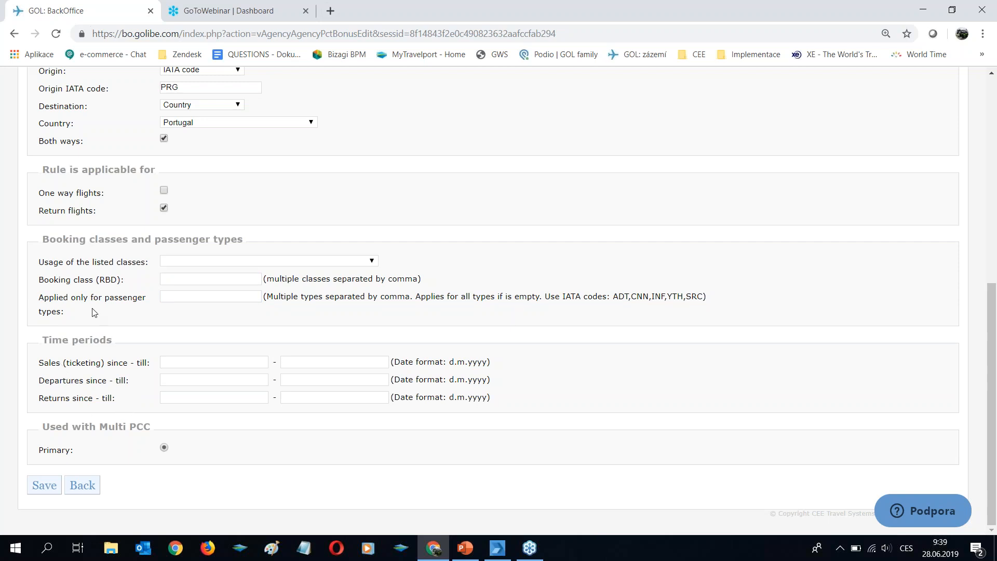
pyautogui.click(54, 483)
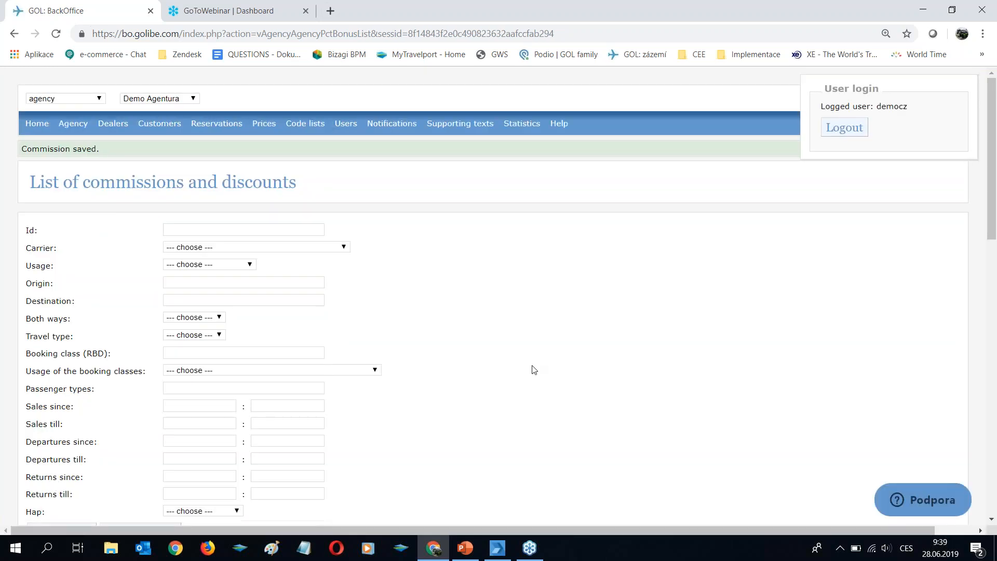
# - Check the saved TAP Portugal rule in the list, then upload commissions to the Commission Microservice
pyautogui.scroll(-7, 548, 370)
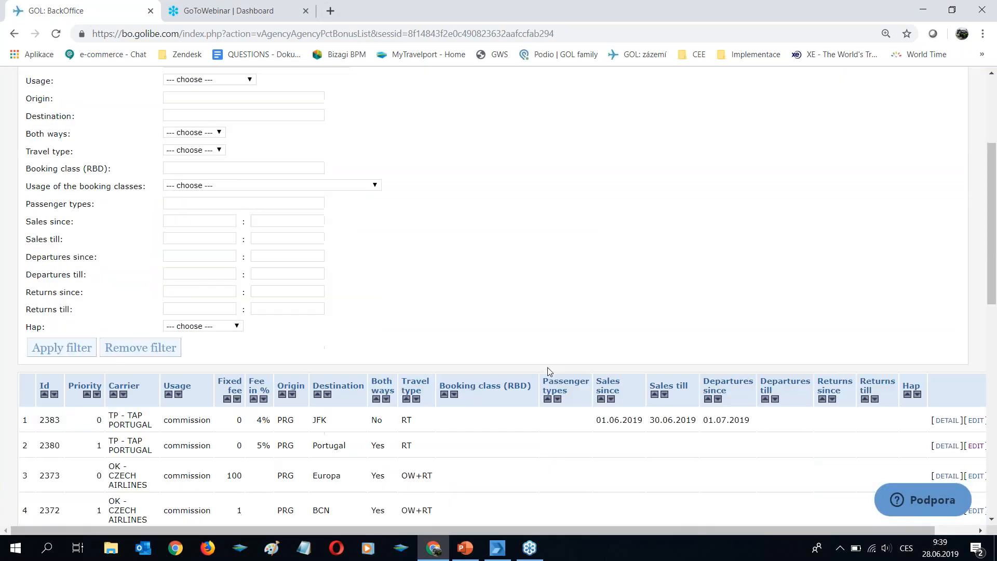
pyautogui.scroll(-8, 549, 373)
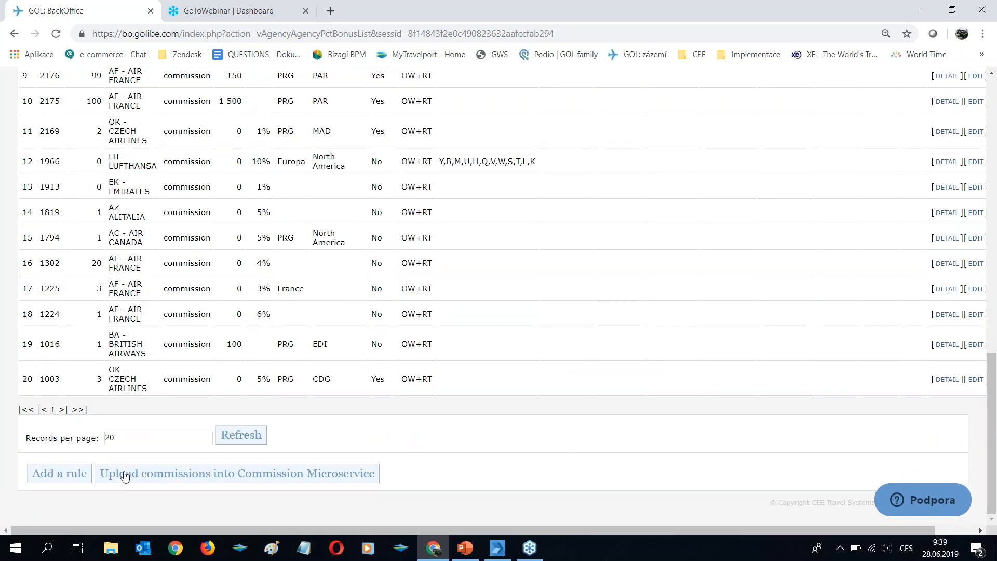
pyautogui.click(300, 479)
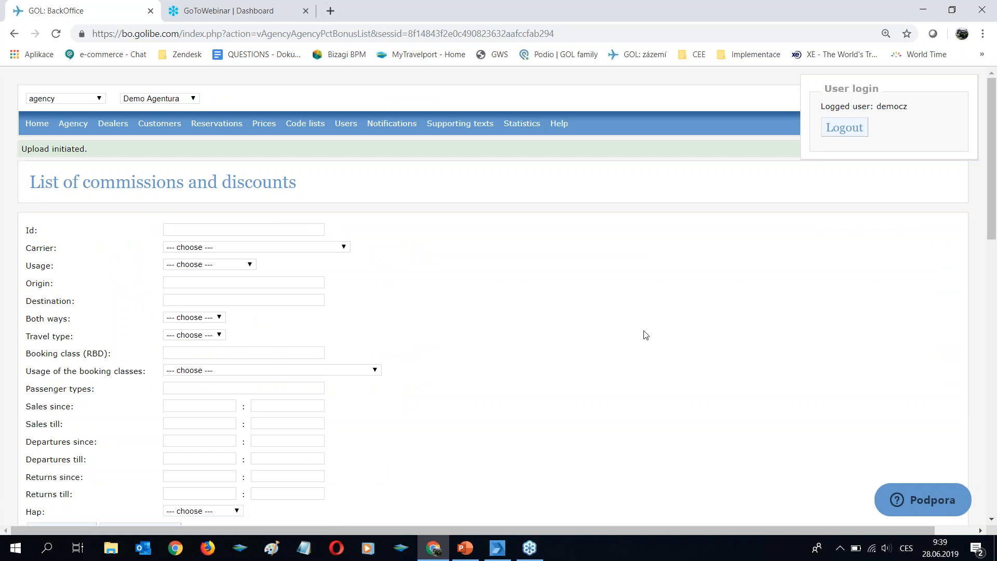
# - Scroll through the 20-record commission list after the 'Upload initiated.' confirmation
pyautogui.scroll(-15, 646, 335)
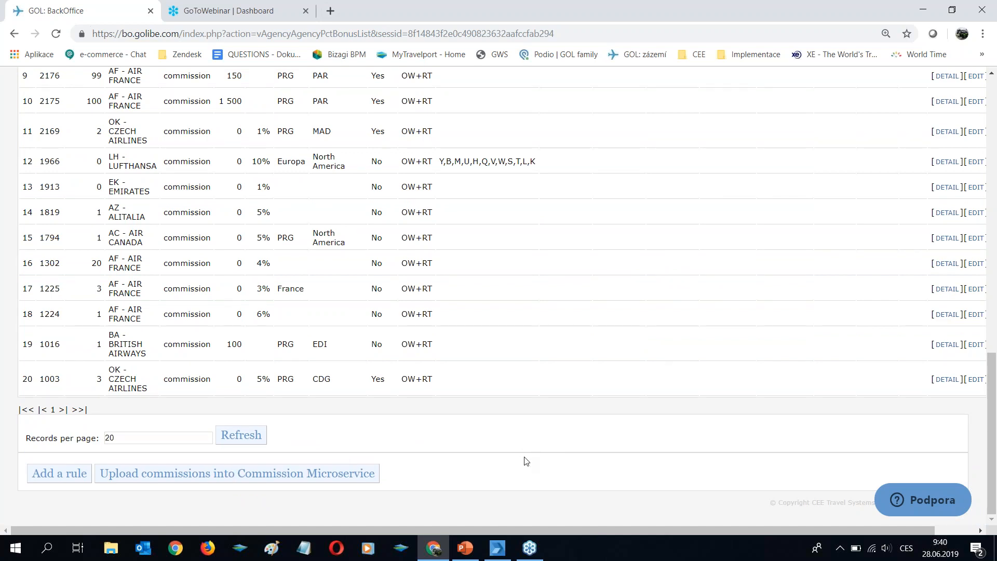
pyautogui.scroll(15, 524, 463)
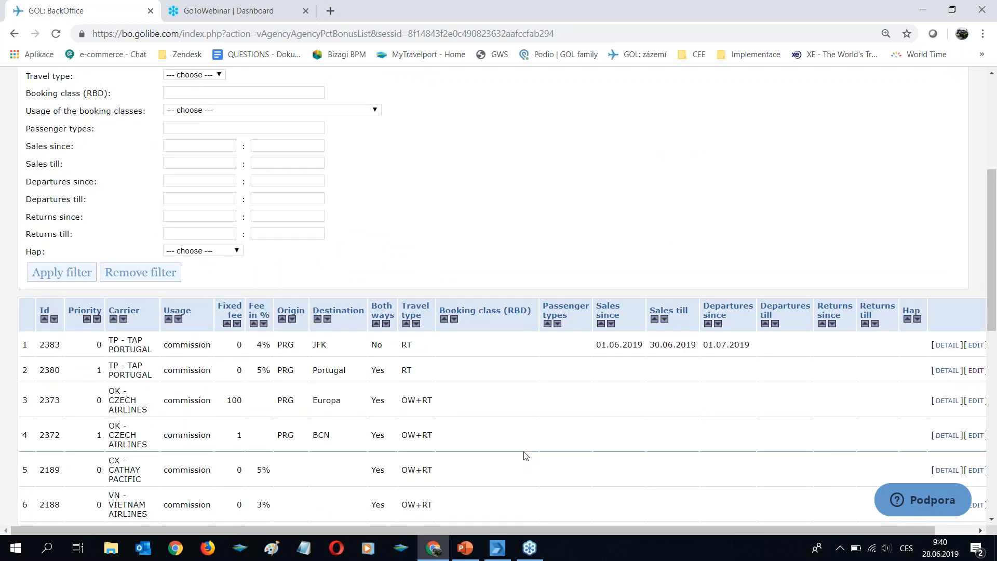
# - In Smartpoint, retrieve the passenger's booking by surname with *- and show fare quote FQ1 in full
pyautogui.click(498, 548)
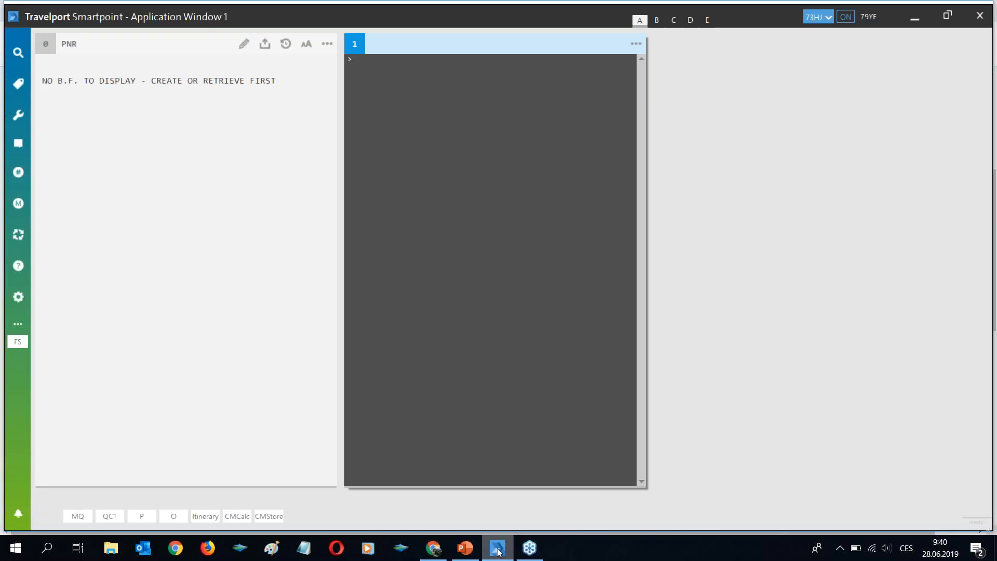
pyautogui.write('*-')
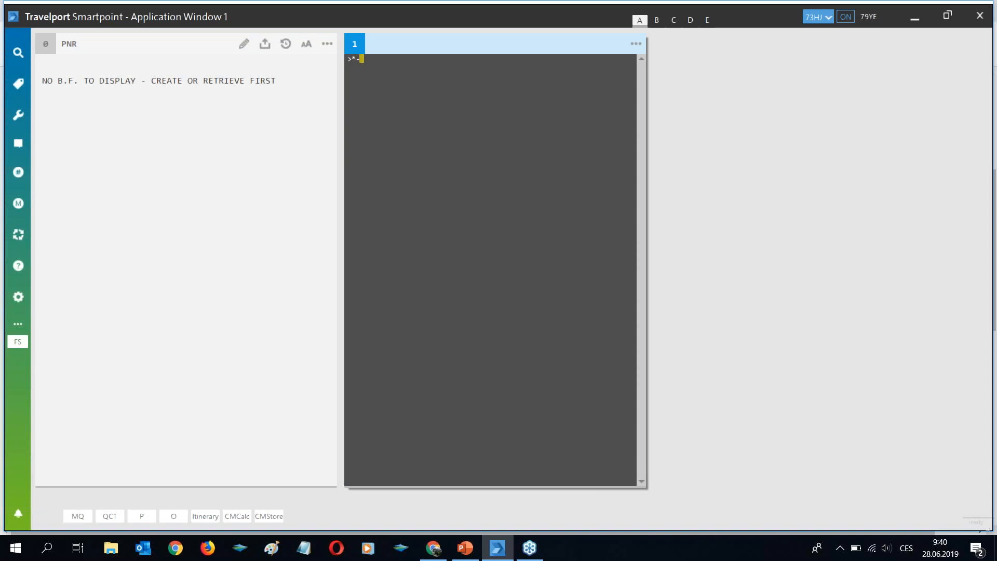
pyautogui.write('ZAA')
pyautogui.press('BackSpace')
pyautogui.write('NASKA')
pyautogui.press('Return')
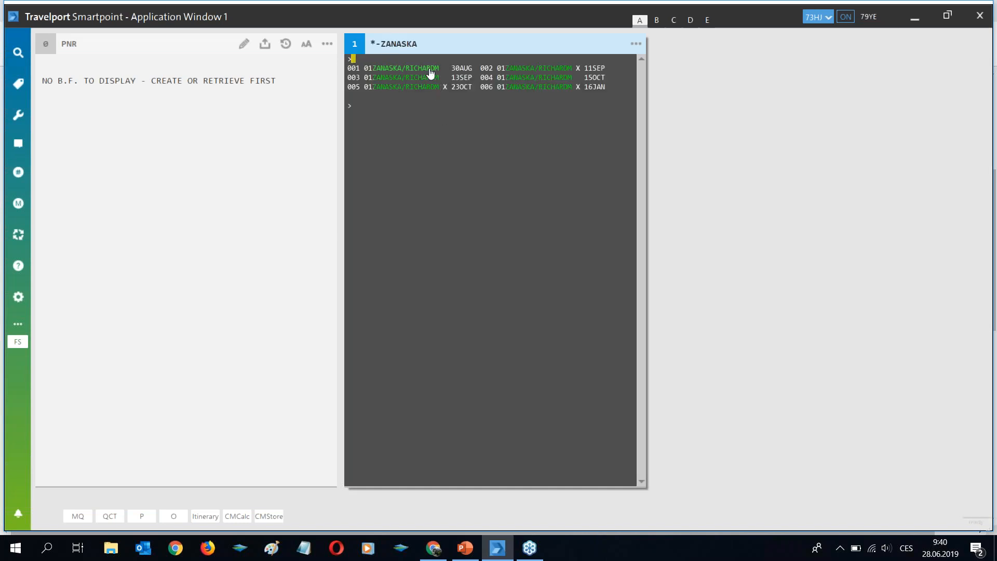
pyautogui.click(431, 73)
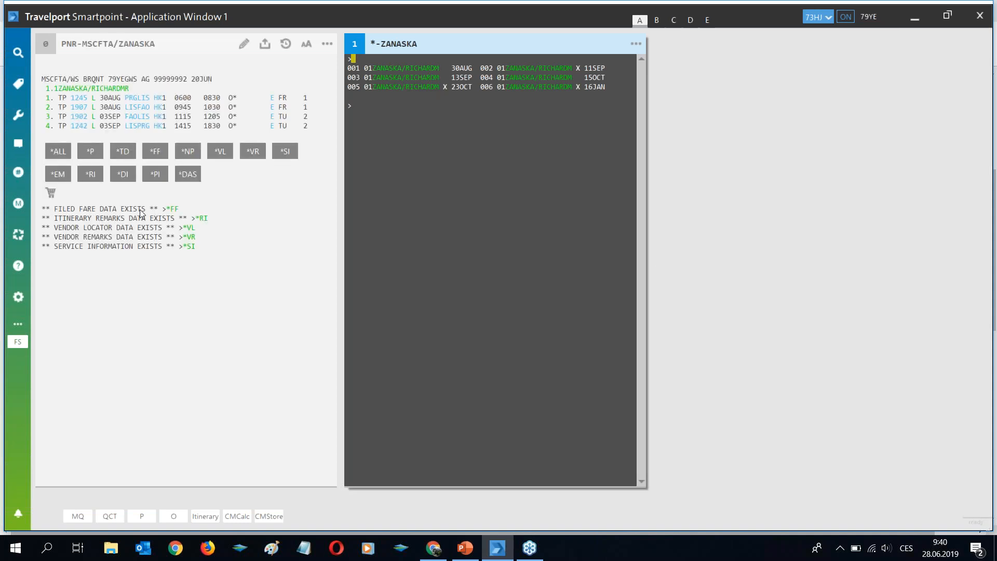
pyautogui.click(173, 209)
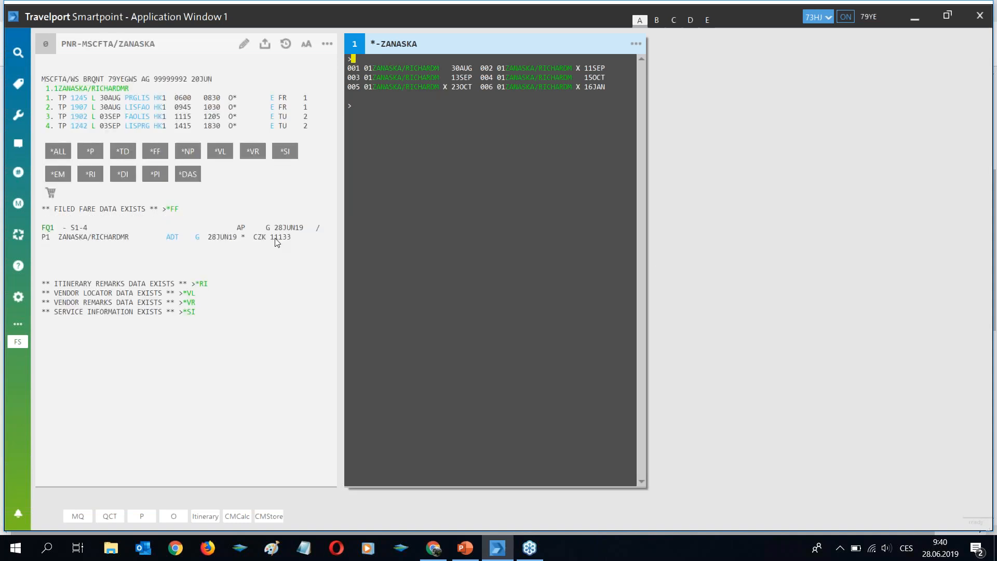
pyautogui.click(48, 228)
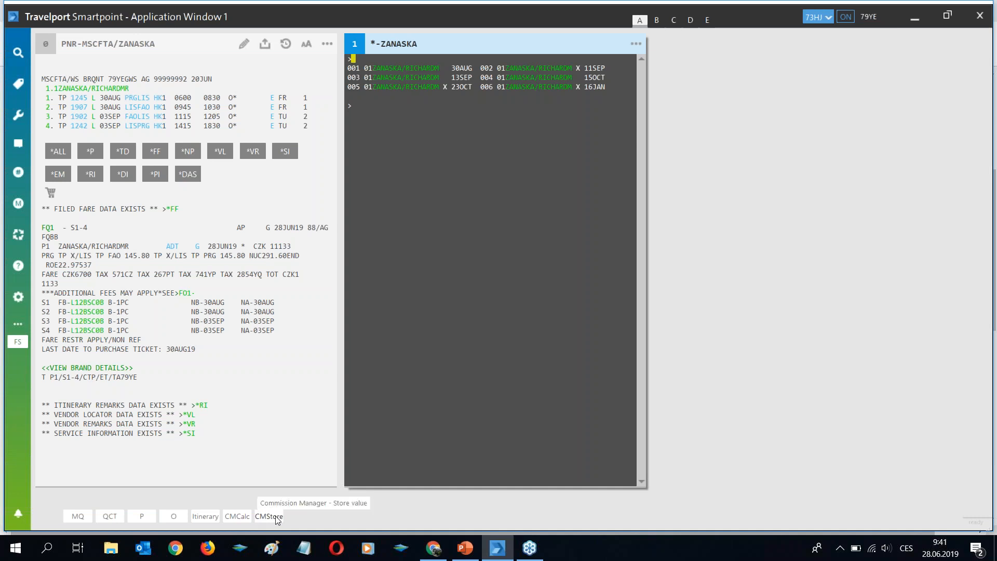
# - Run CMCalc to get a PercentBase commission of 5 for the booking's adult fare
pyautogui.click(241, 520)
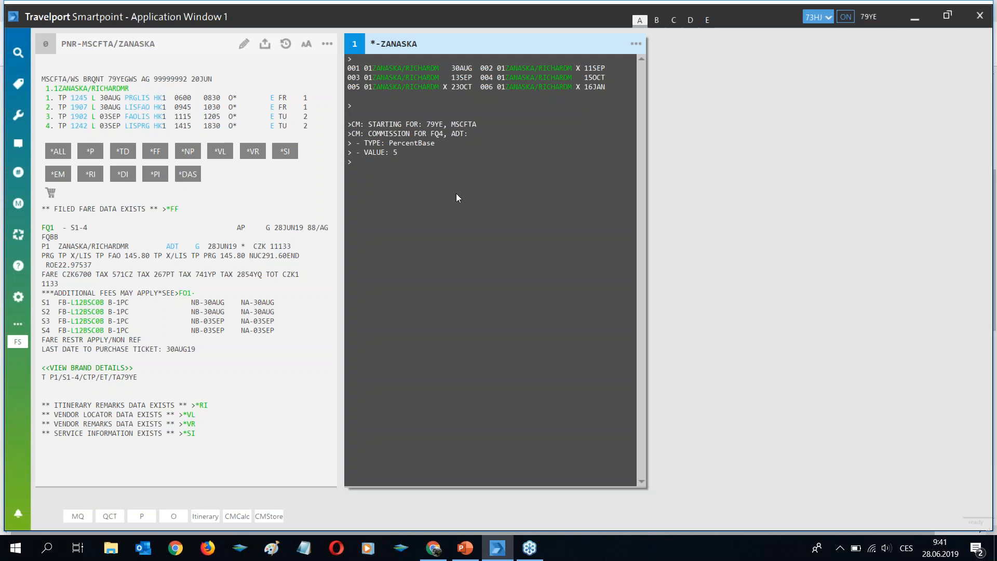
# - Store the 5% commission on the booking with CMStore, finishing with ER, IR and ER
pyautogui.click(269, 517)
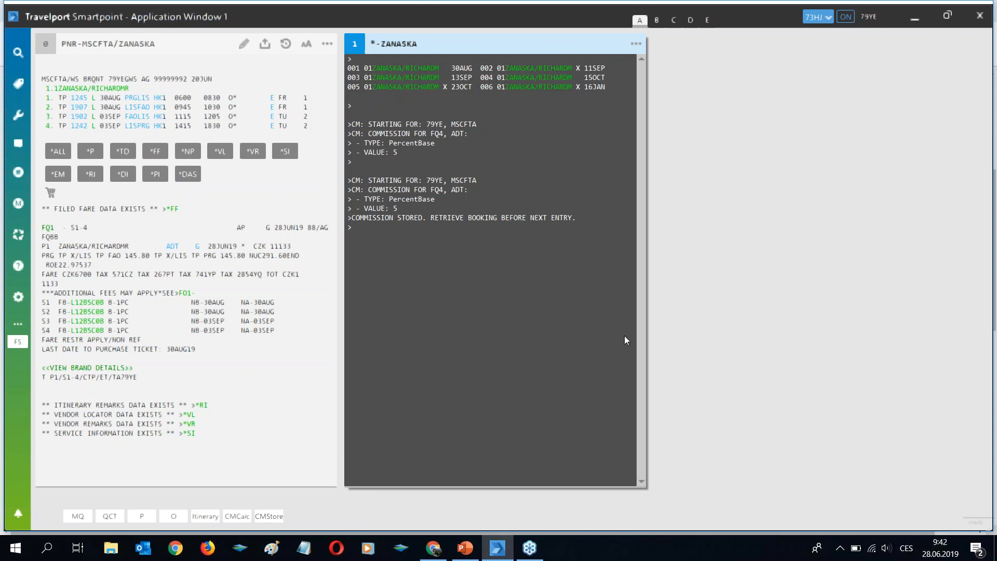
pyautogui.write('ER')
pyautogui.press('Return')
pyautogui.write('IR')
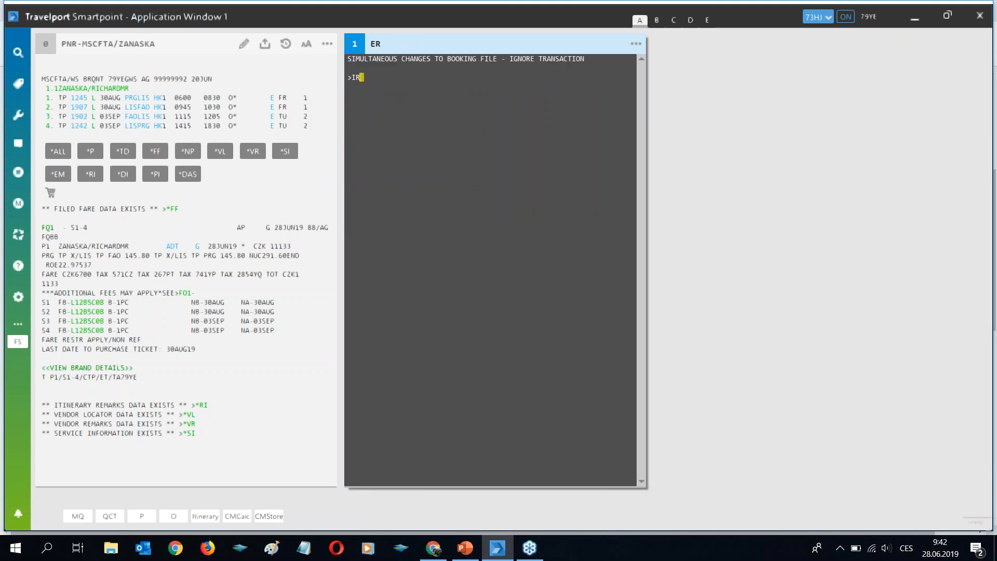
pyautogui.press('Return')
pyautogui.write('ER')
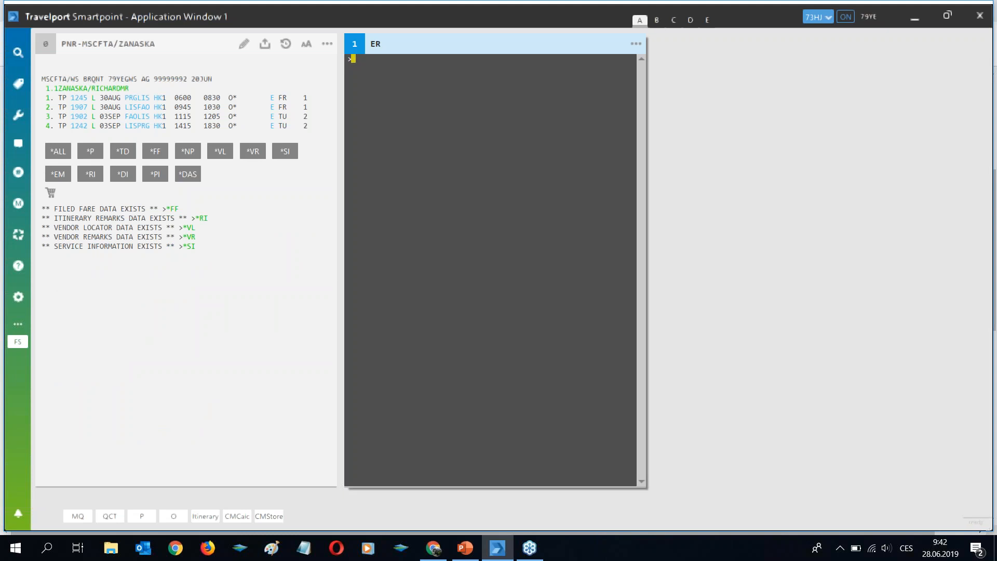
# - Confirm Z5 appears in fare quote FQ1, then resume the PowerPoint slide show on Commission Upload
pyautogui.click(177, 209)
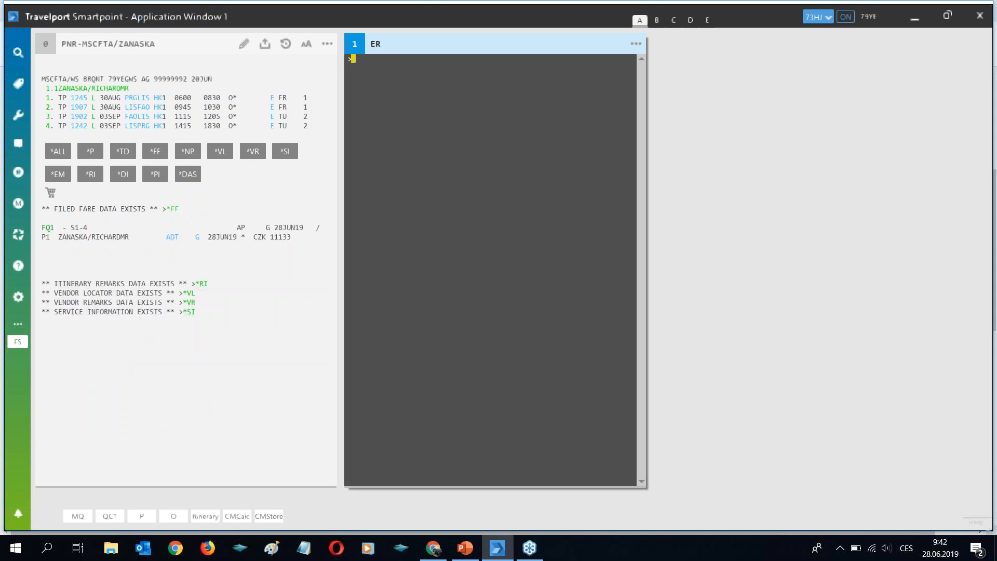
pyautogui.click(49, 228)
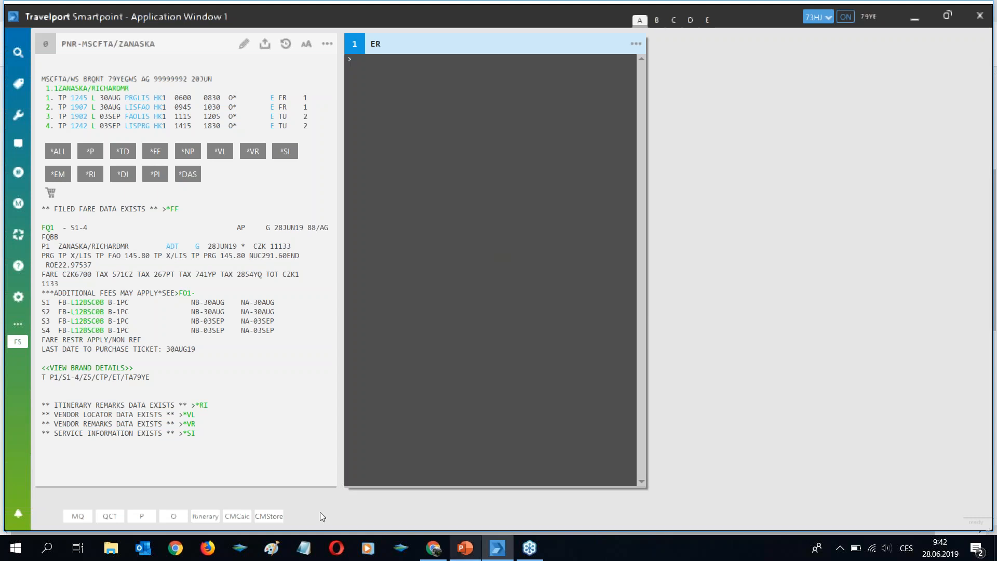
pyautogui.click(466, 548)
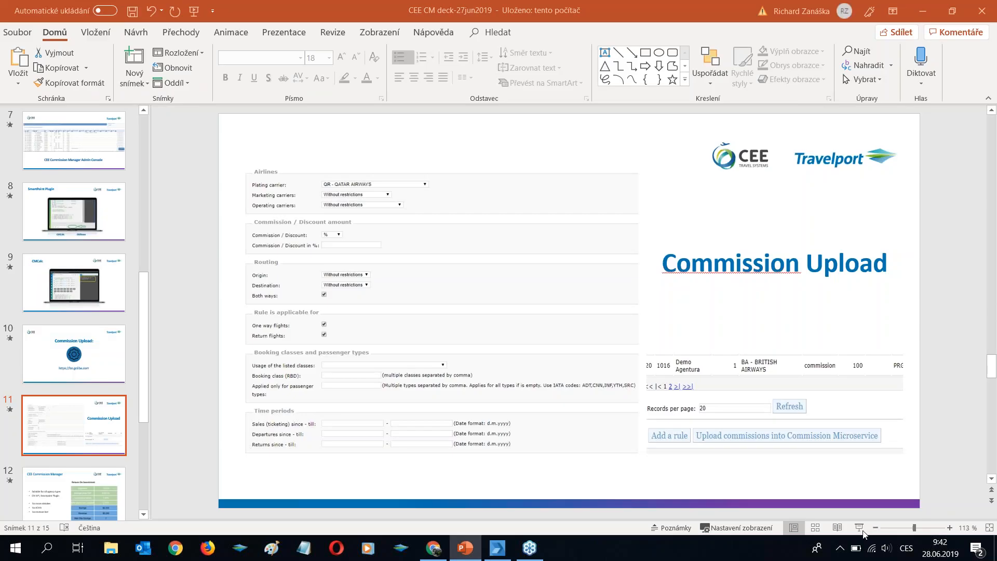
pyautogui.click(863, 531)
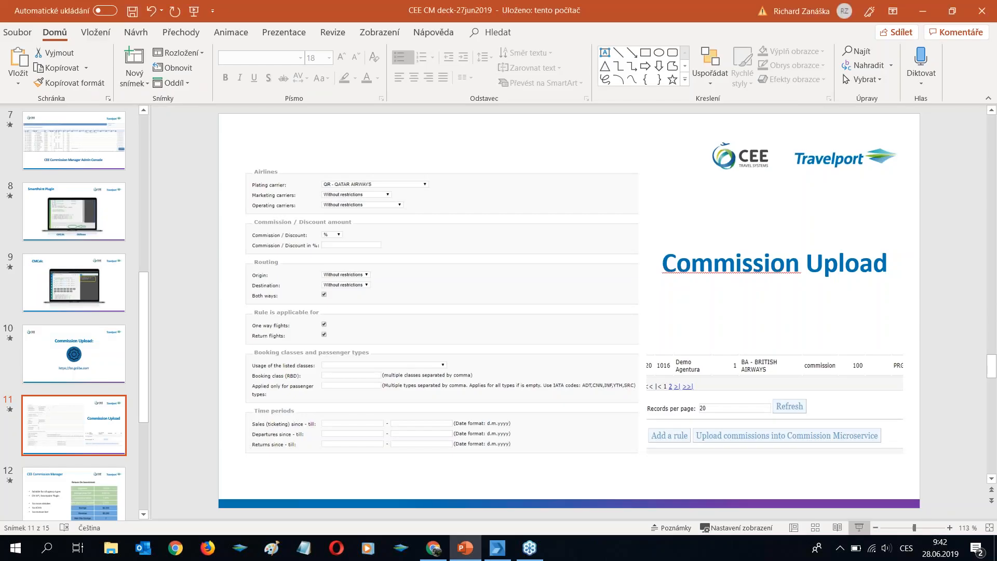